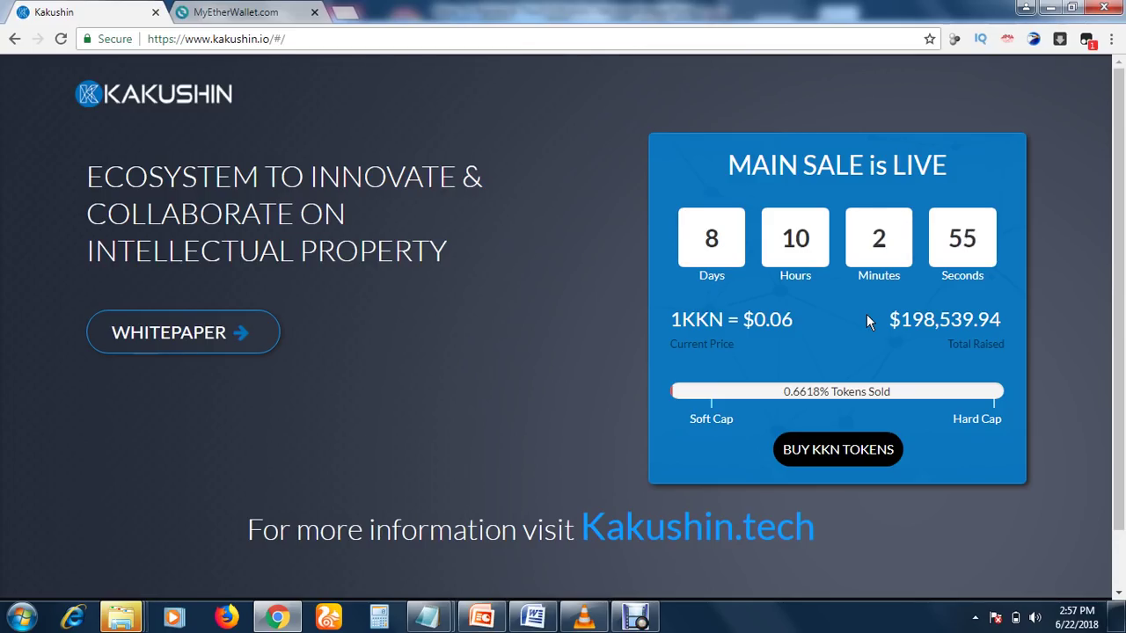
Open the BUY KKN TOKENS registration form and enter the first name
left_click(849, 457)
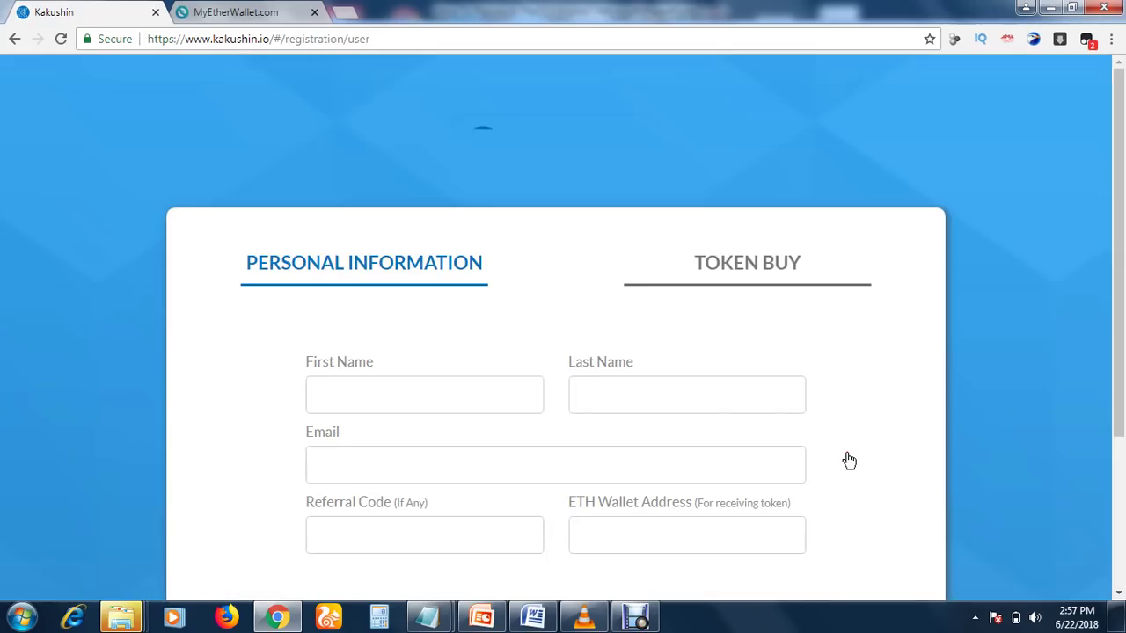
left_click_drag(1121, 211, 1122, 290)
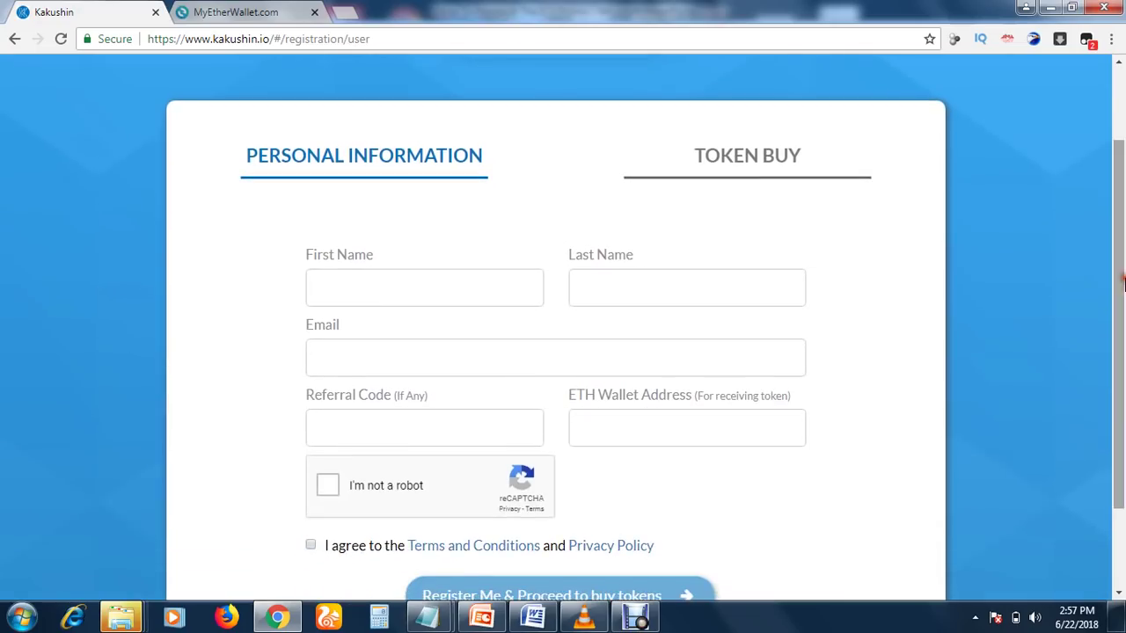
left_click(450, 284)
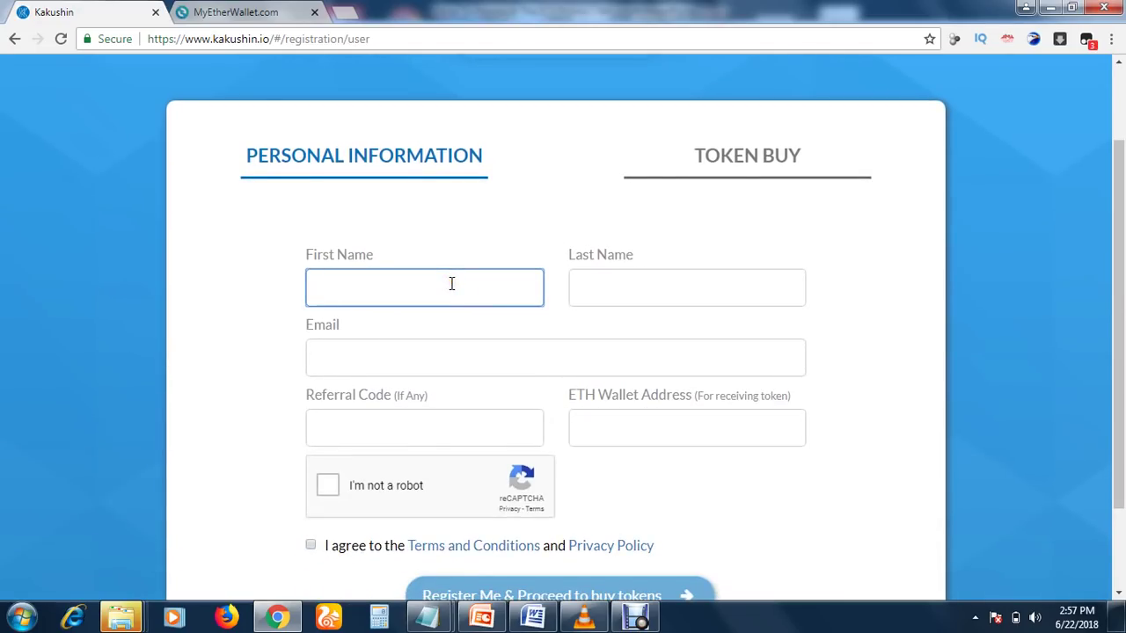
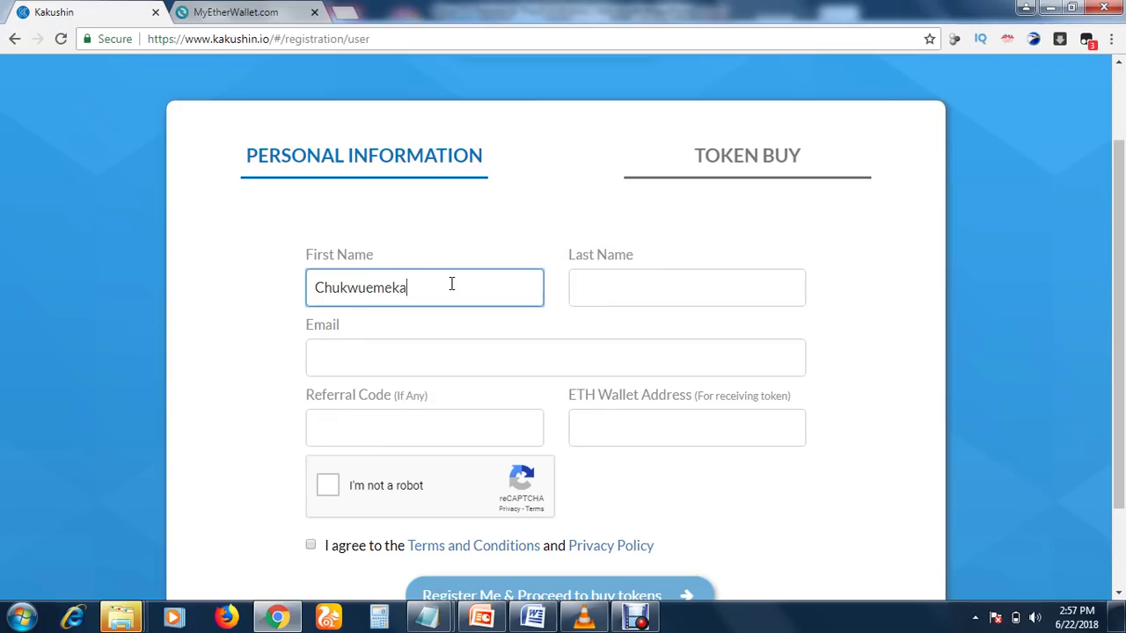
key("Tab")
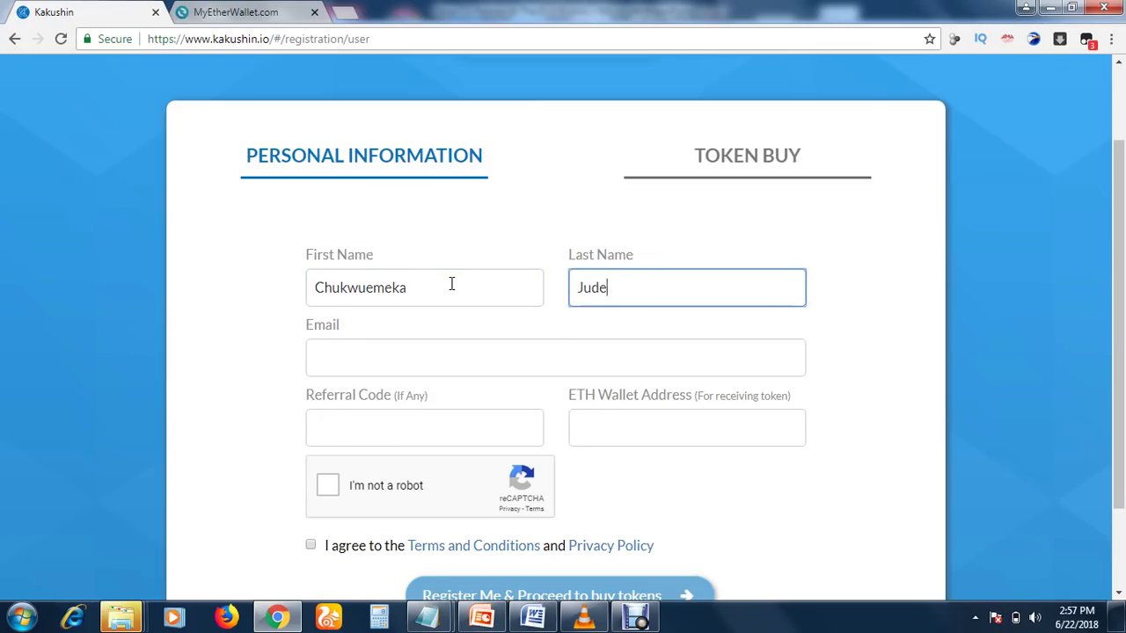
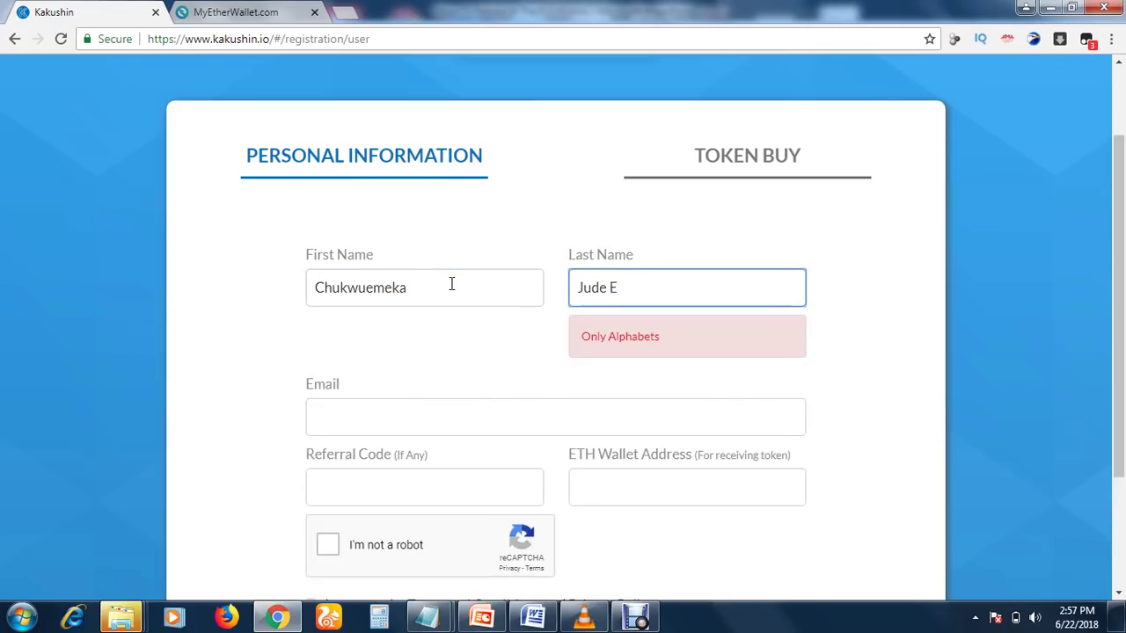
Enter the last name, trimming it down to a single word
left_click(437, 284)
left_click(611, 282)
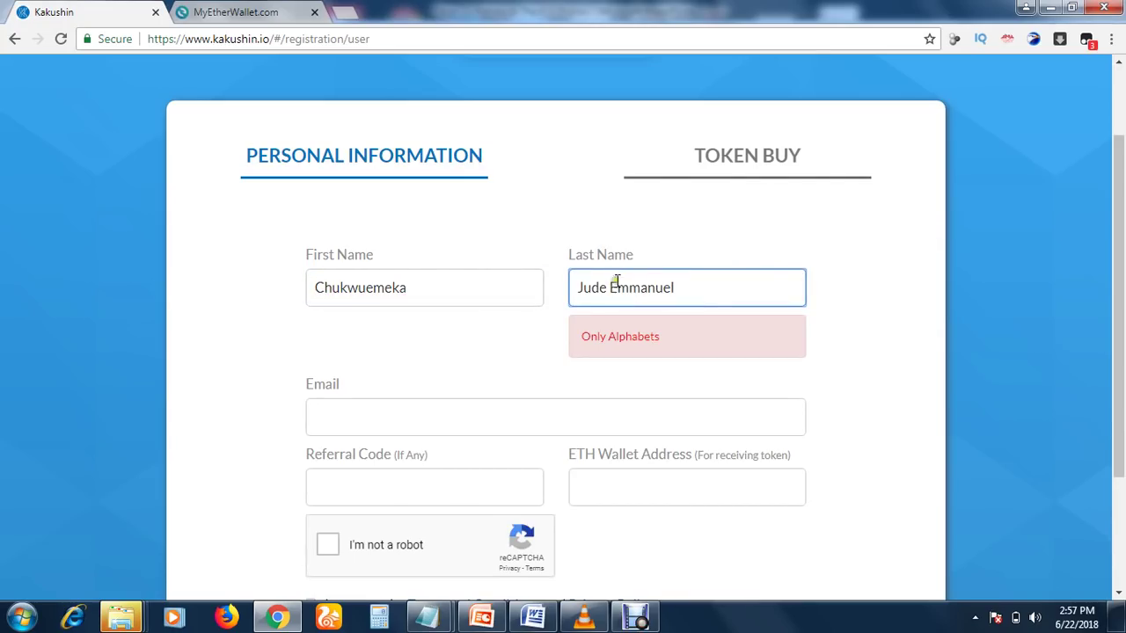
key("BackSpace")
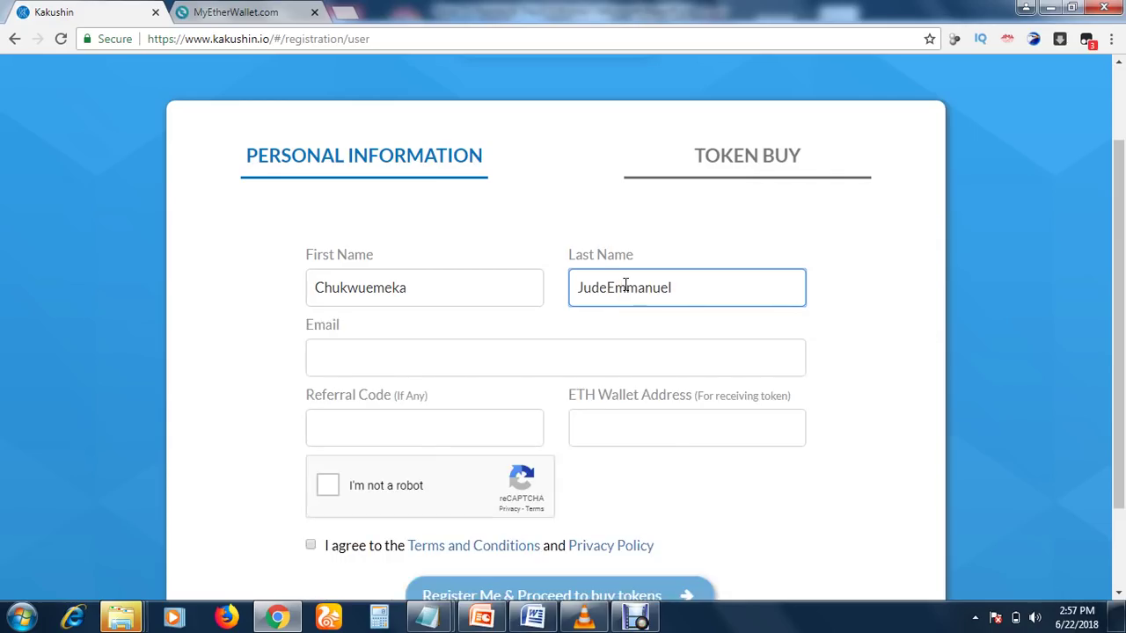
key("BackSpace")
key("BackSpace")
key("BackSpace")
key("BackSpace")
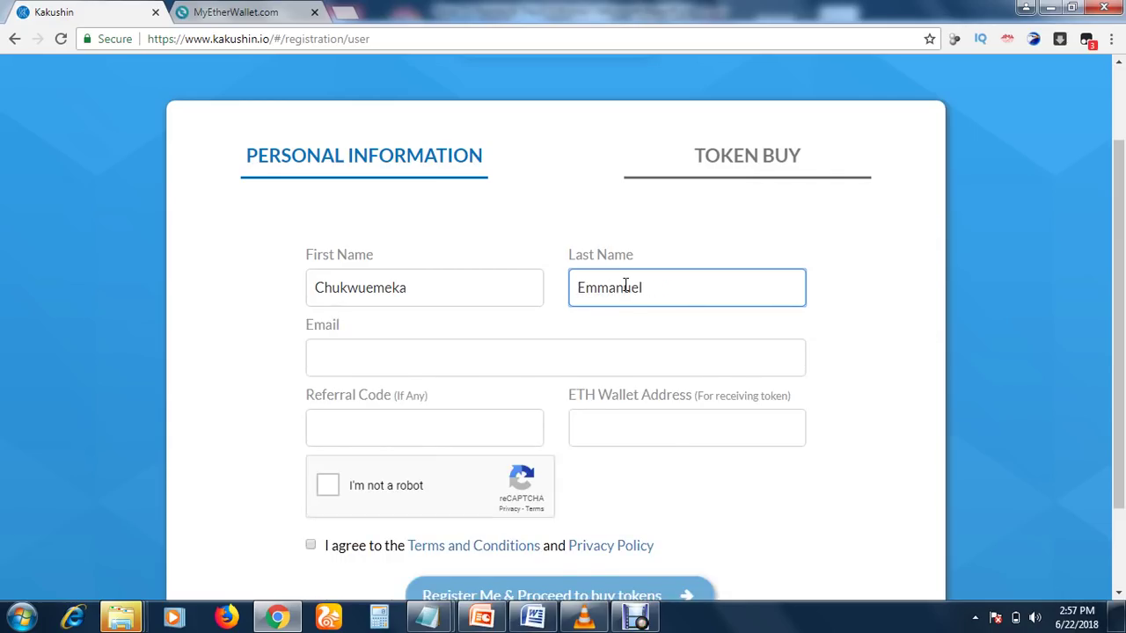
left_click_drag(624, 284, 648, 297)
left_click(730, 278)
left_click(477, 295)
left_click(658, 286)
left_click(513, 355)
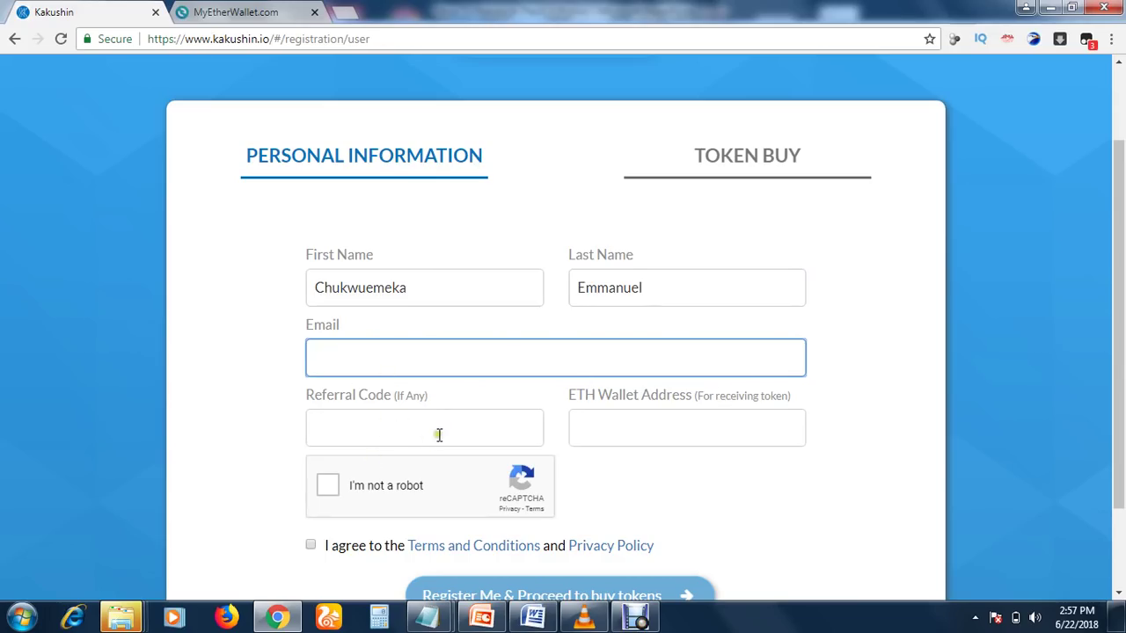
Enter the e-mail address and correct its domain to gmail.com
left_click(673, 442)
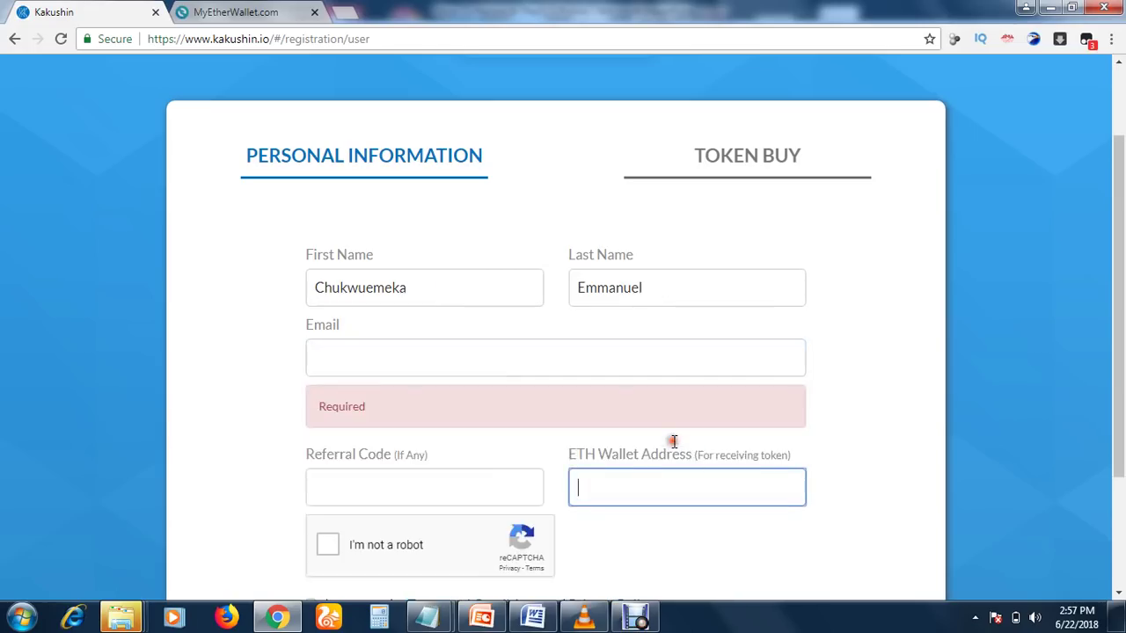
left_click_drag(1122, 273, 1122, 352)
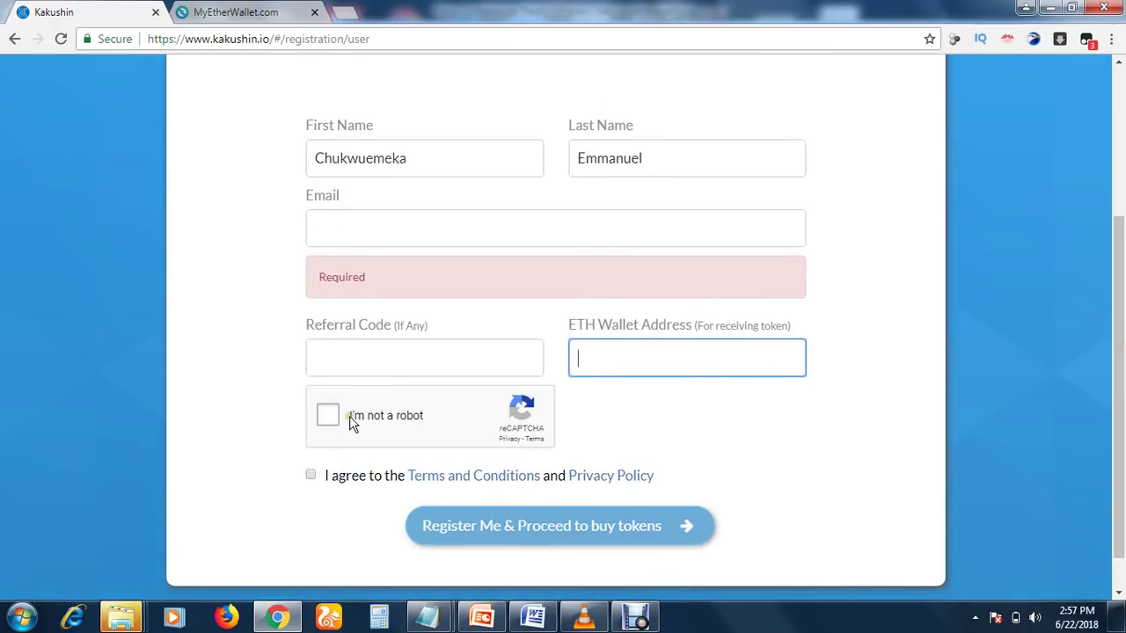
left_click(653, 213)
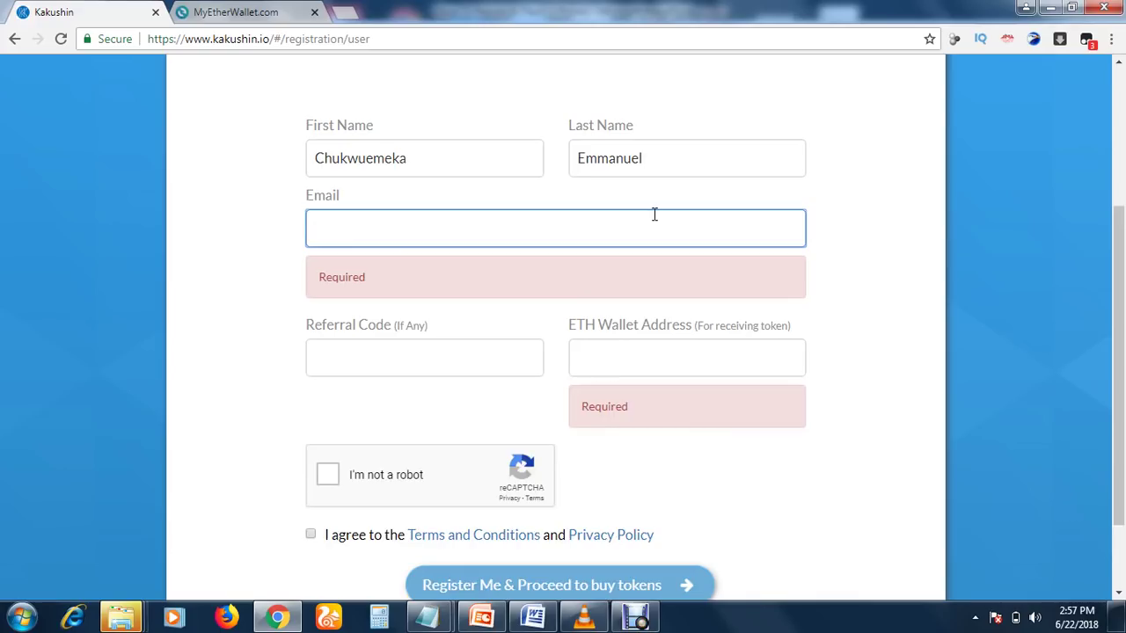
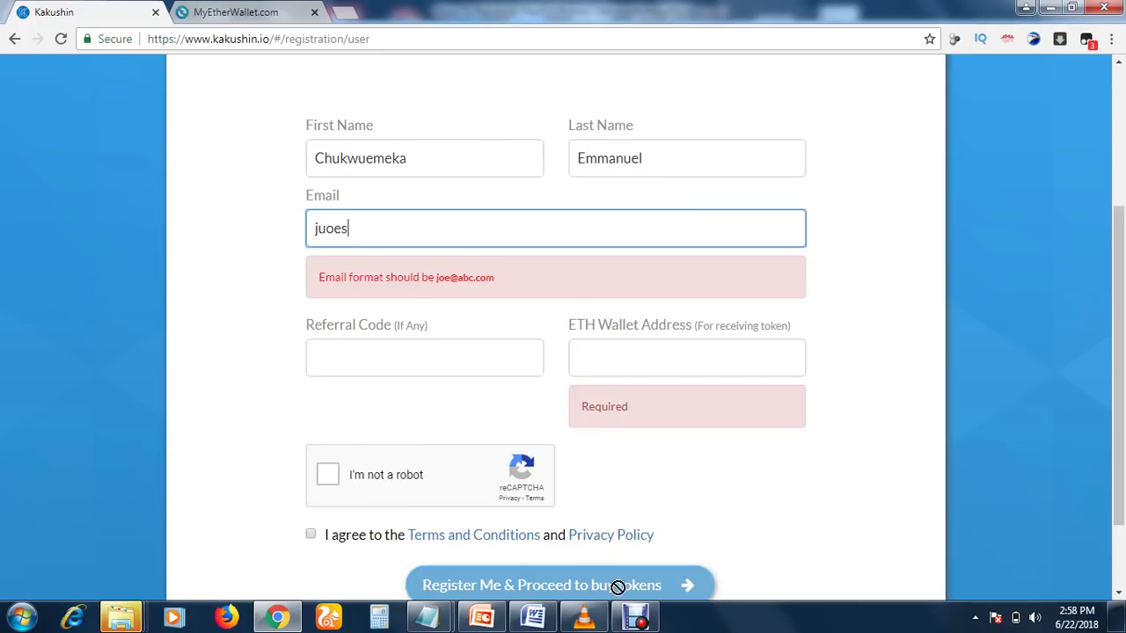
left_click(634, 618)
left_click(392, 466)
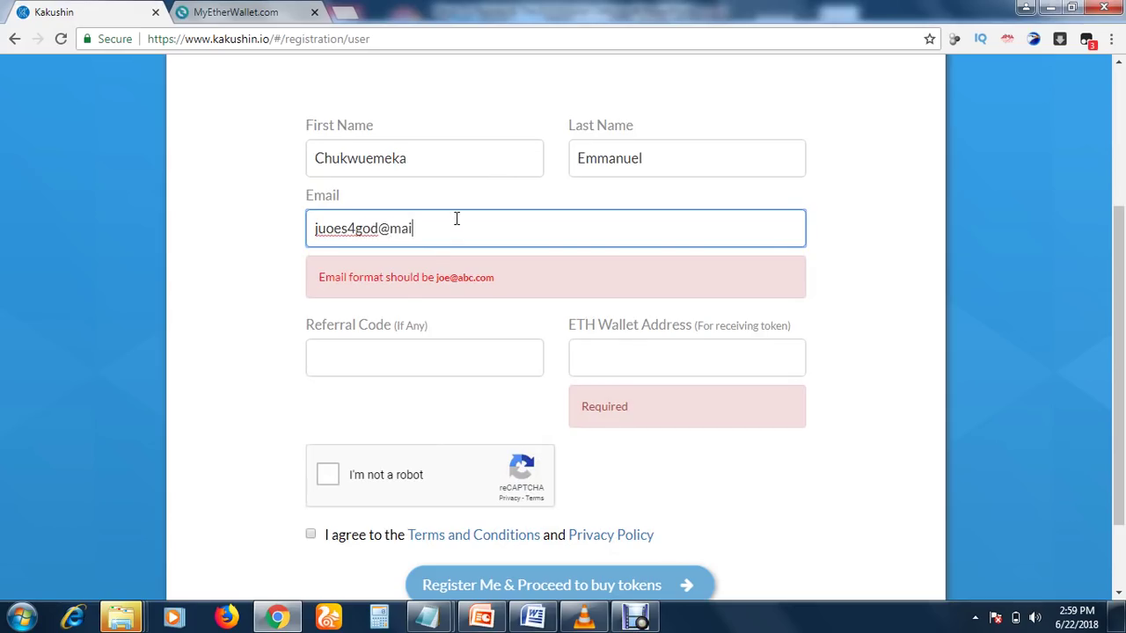
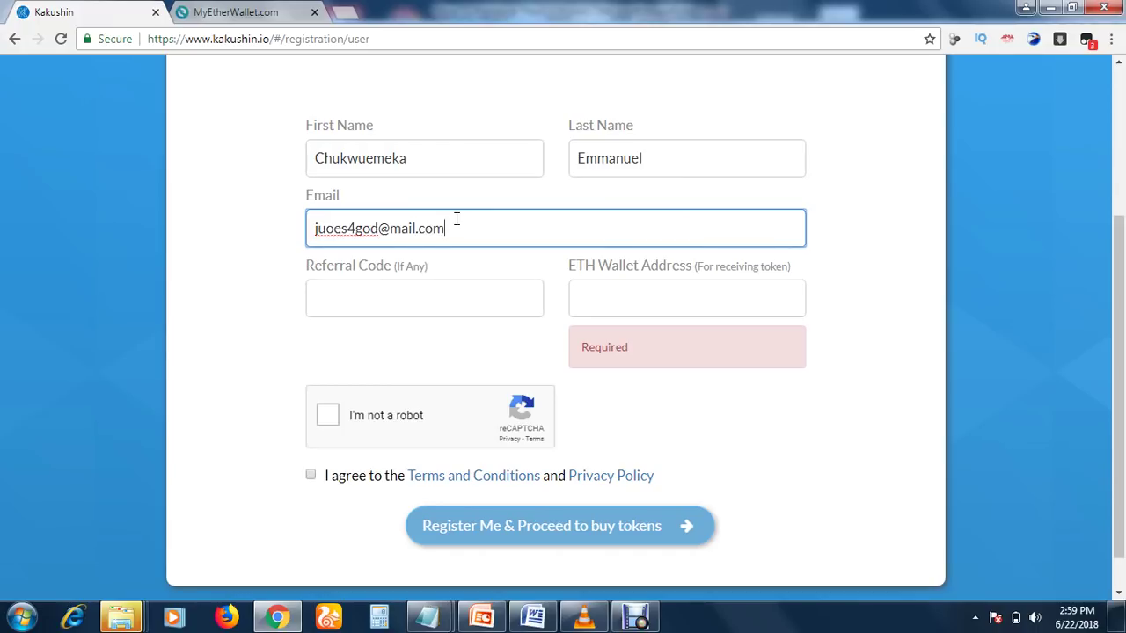
left_click(389, 229)
type("g")
left_click(612, 299)
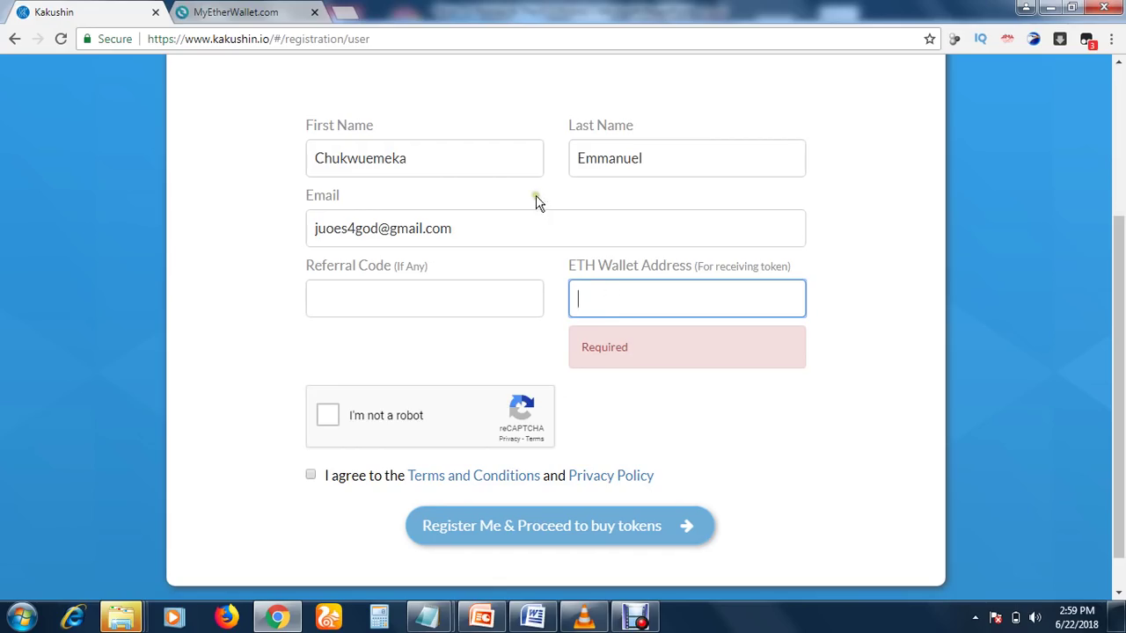
left_click(239, 12)
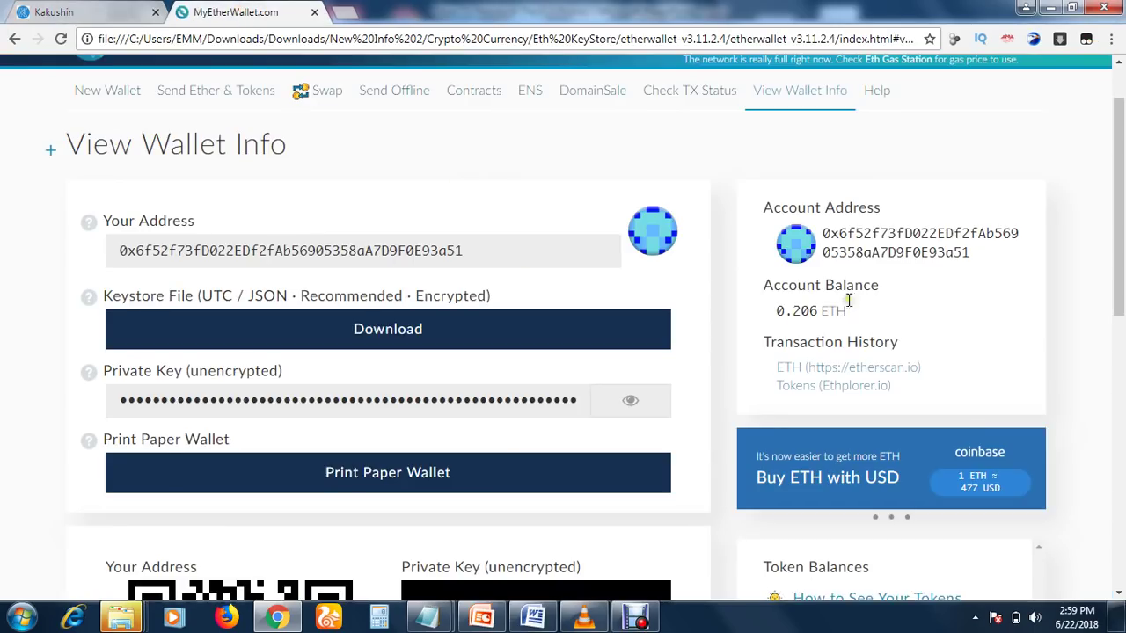
Copy the MyEtherWallet account address and return to the Kakushin tab
left_click_drag(823, 234, 972, 253)
right_click(956, 252)
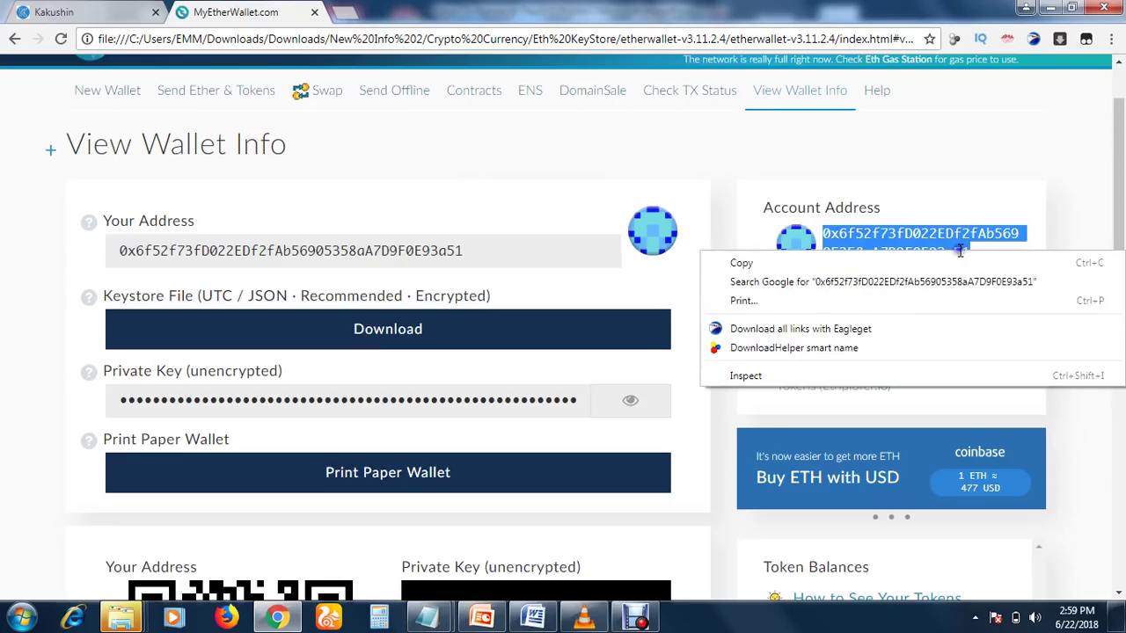
left_click(900, 261)
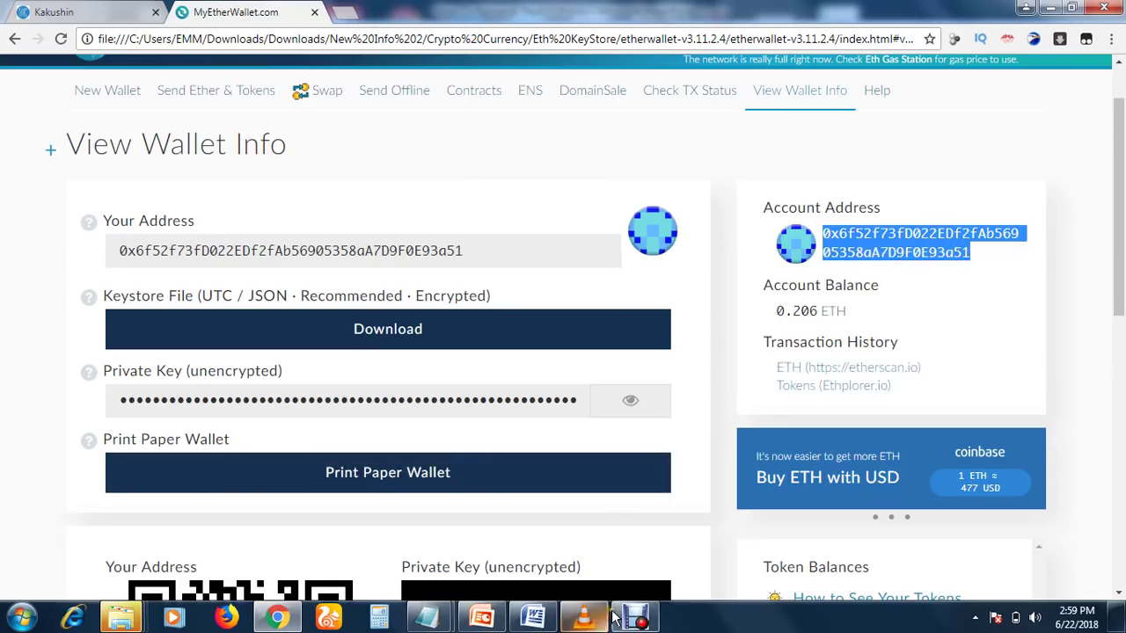
left_click(280, 617)
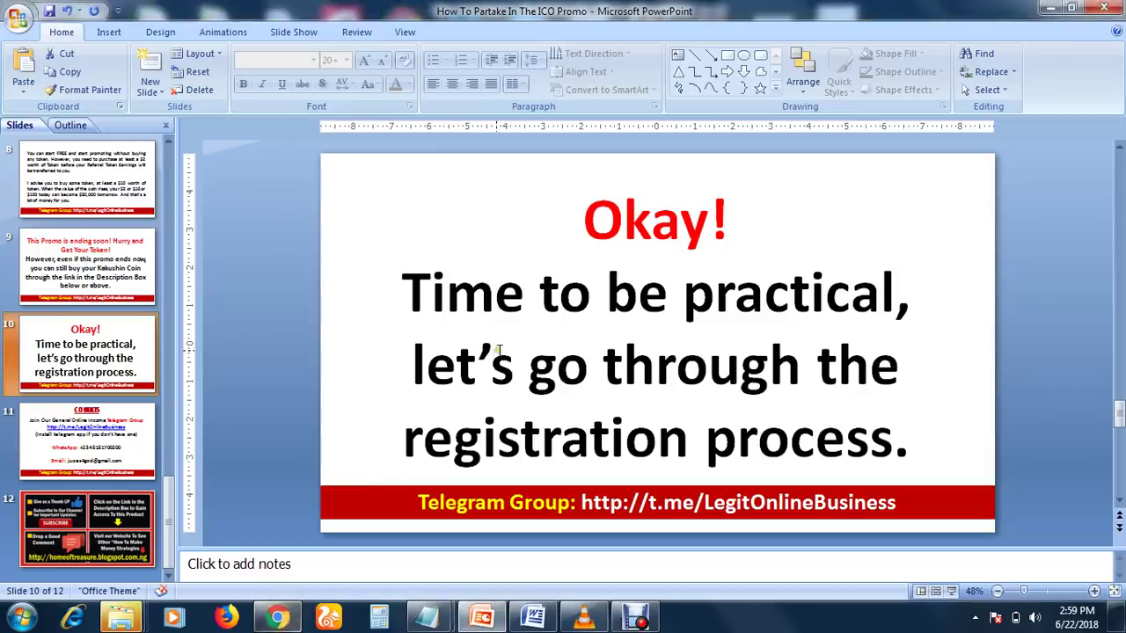
left_click(278, 617)
left_click(123, 10)
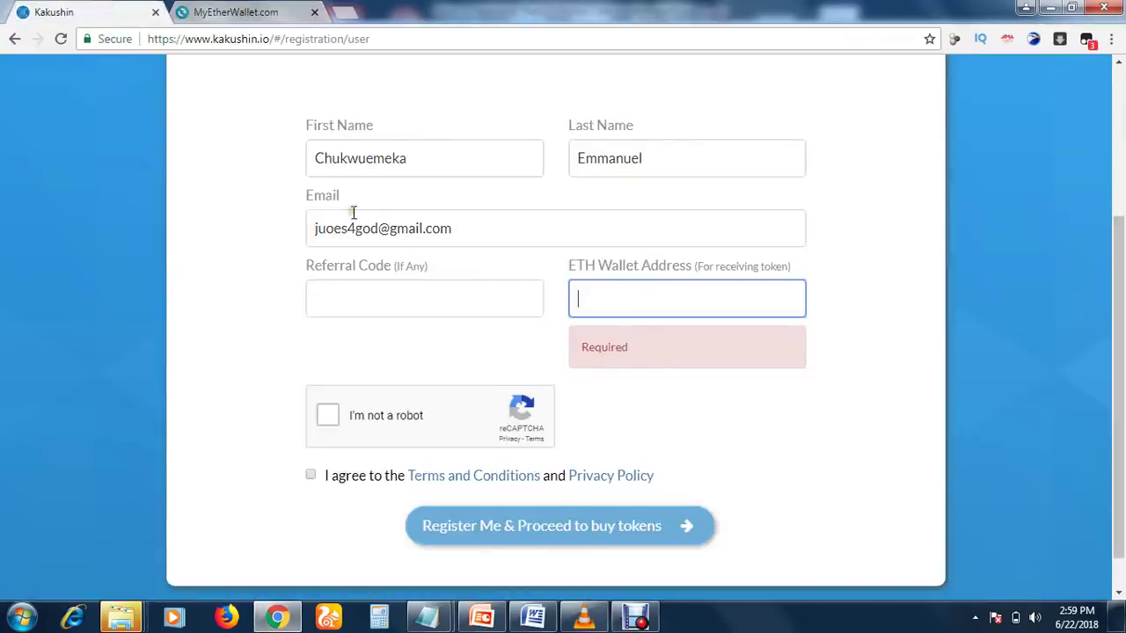
Paste the wallet address and pass reCAPTCHA by selecting the three car images
right_click(591, 304)
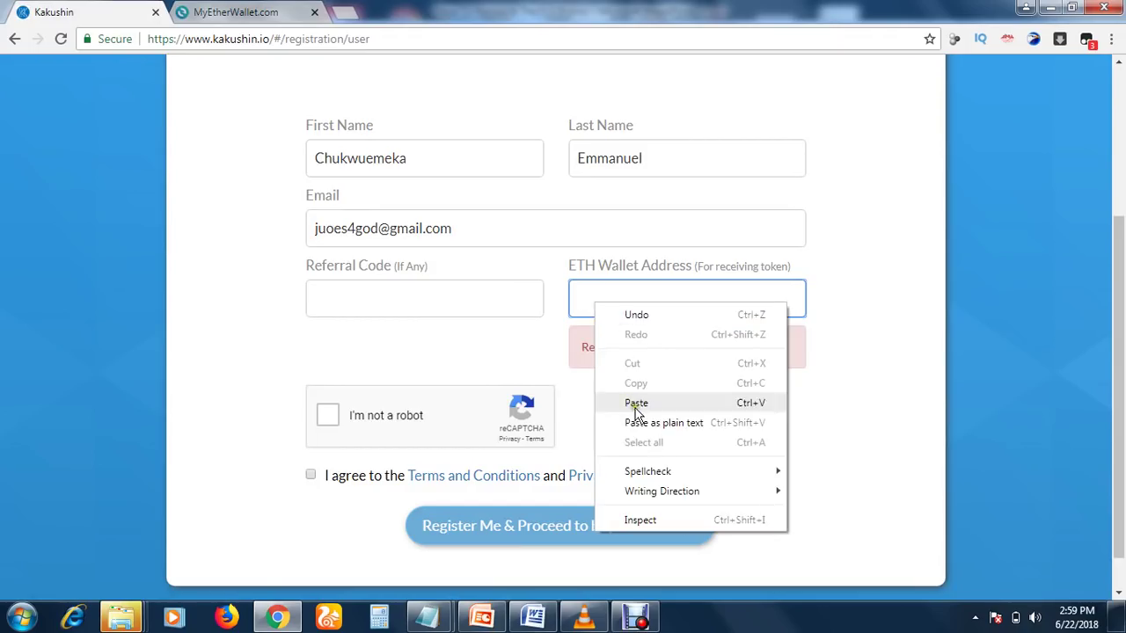
left_click(598, 400)
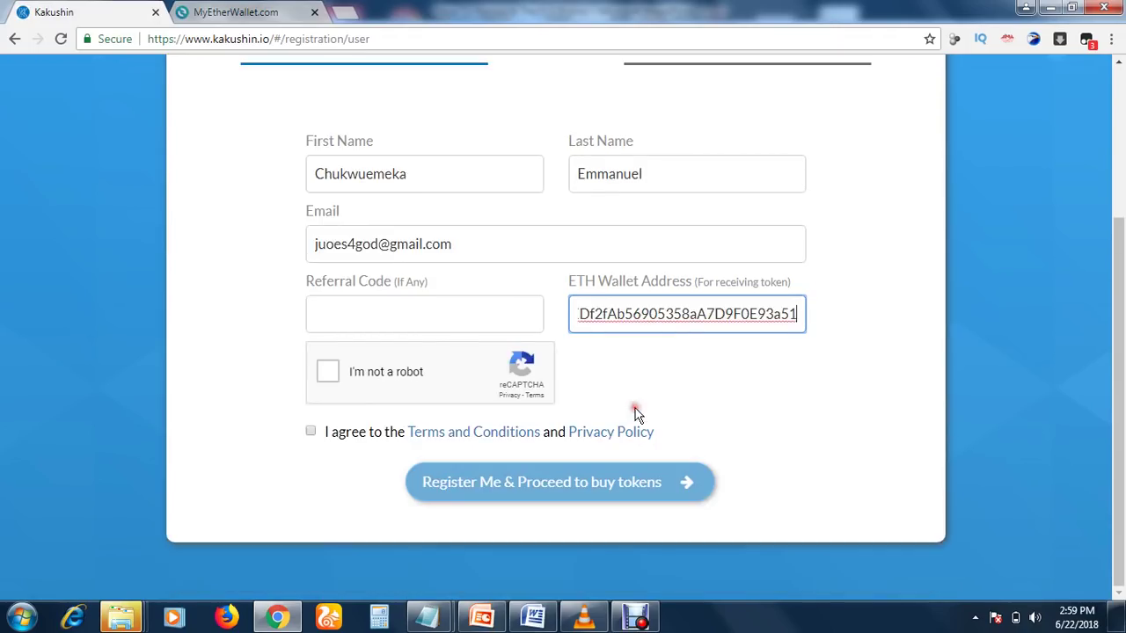
left_click(328, 372)
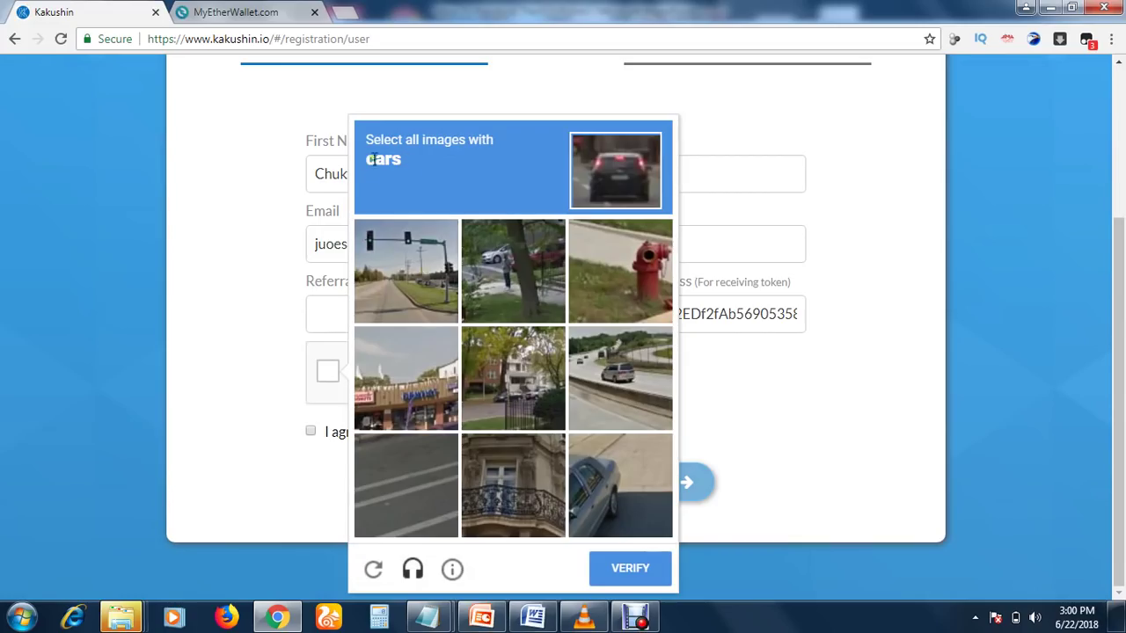
left_click(502, 254)
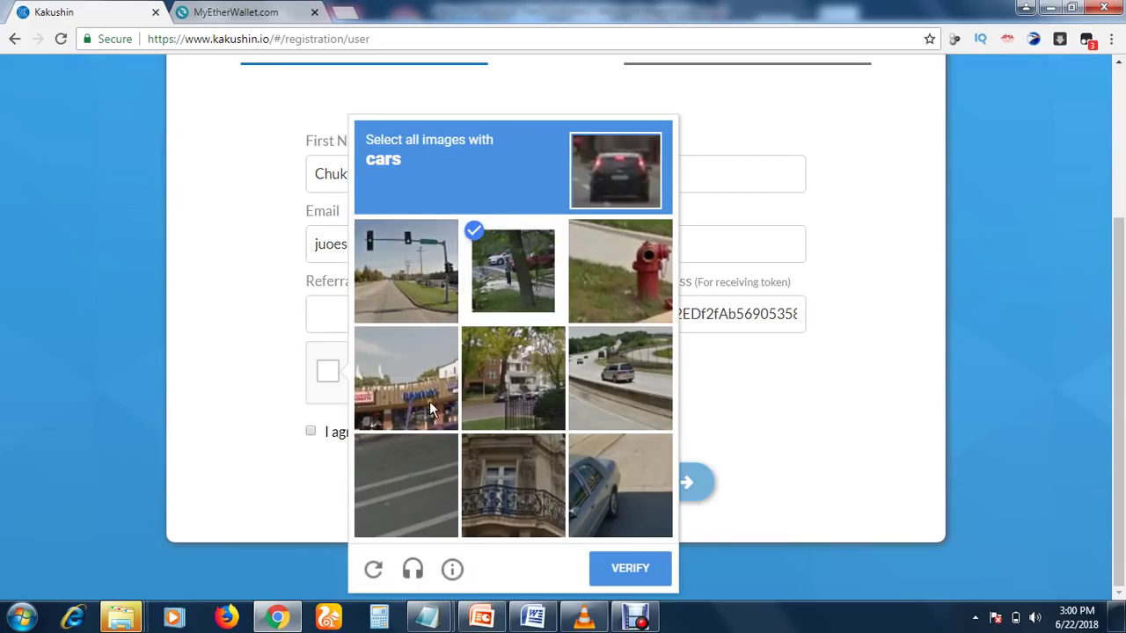
left_click(653, 412)
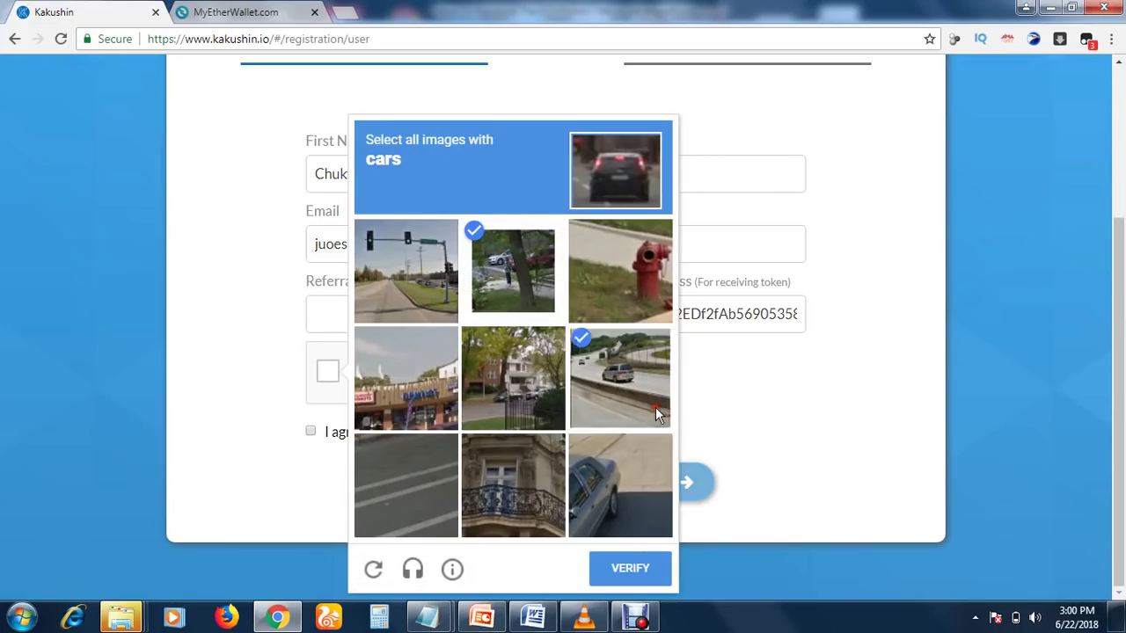
left_click(608, 498)
left_click(634, 572)
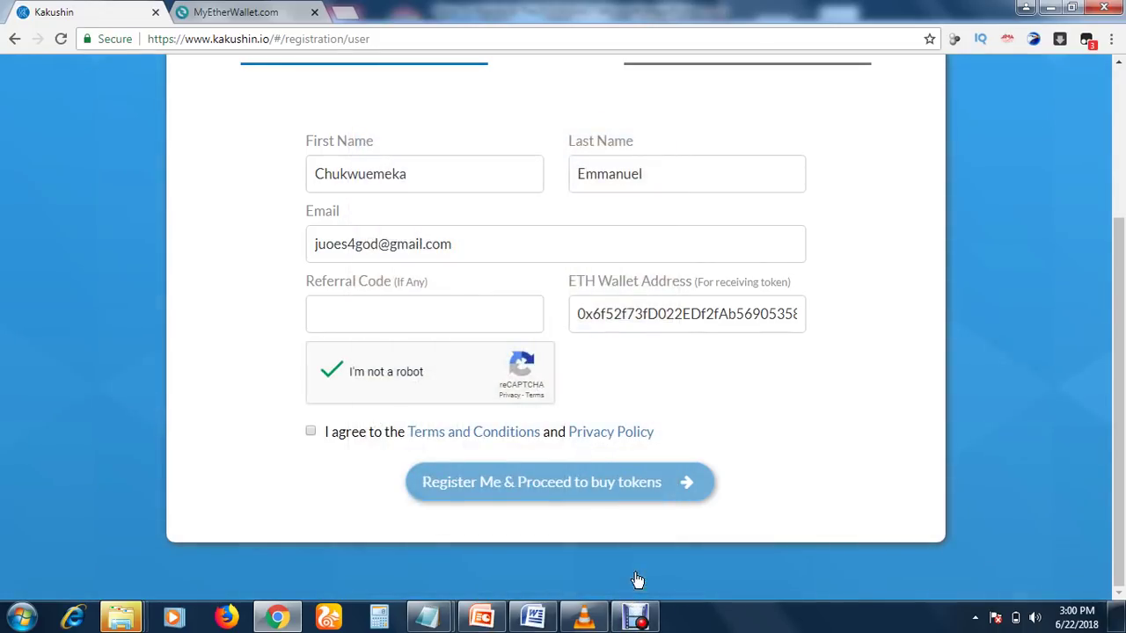
Agree to the Terms and Conditions
left_click(311, 434)
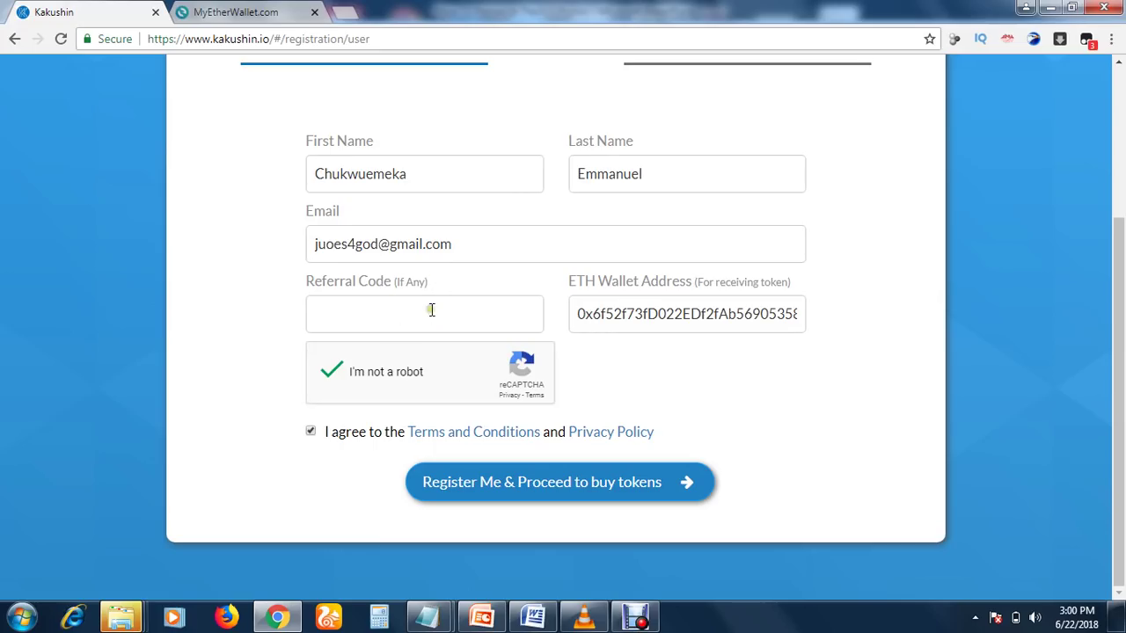
left_click_drag(1123, 450, 1122, 387)
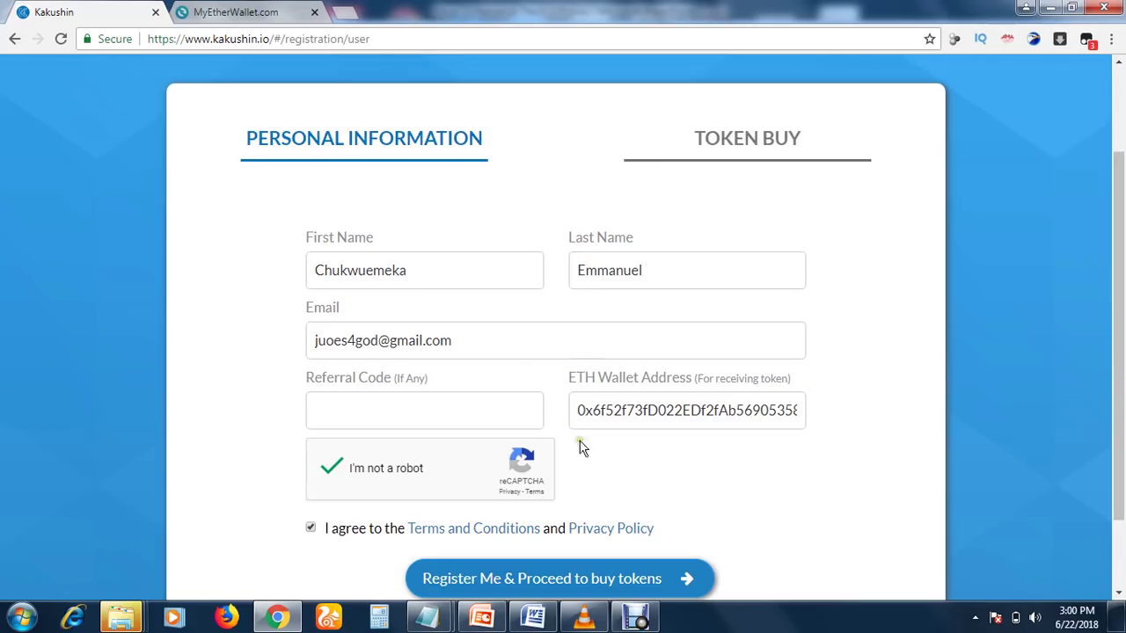
left_click_drag(1117, 231, 1118, 280)
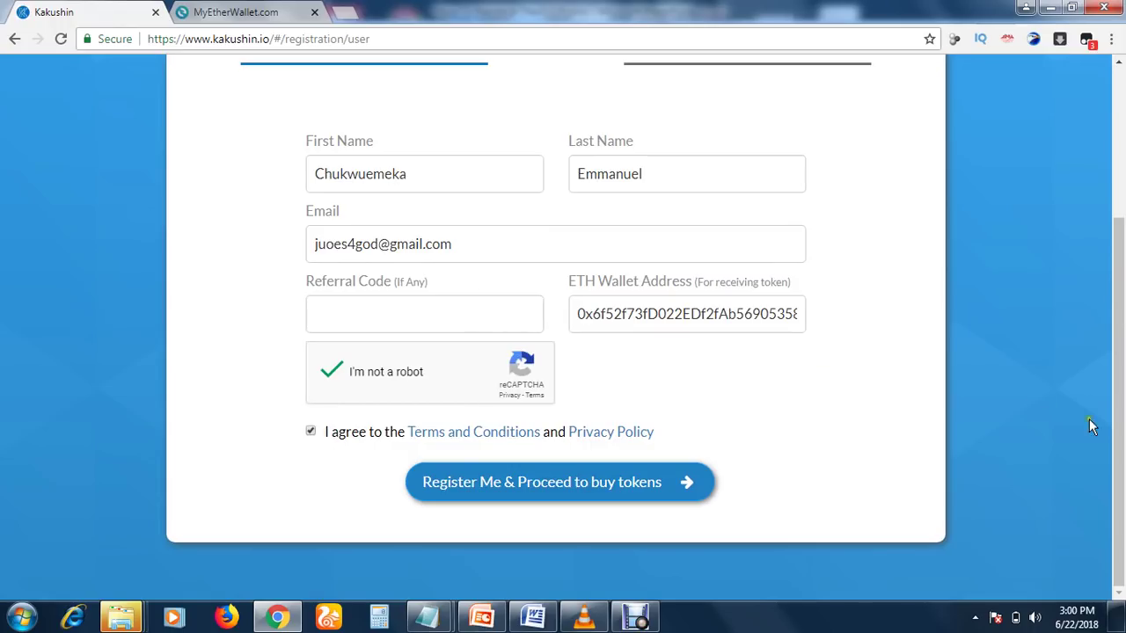
scroll(1123, 494, "up", 1)
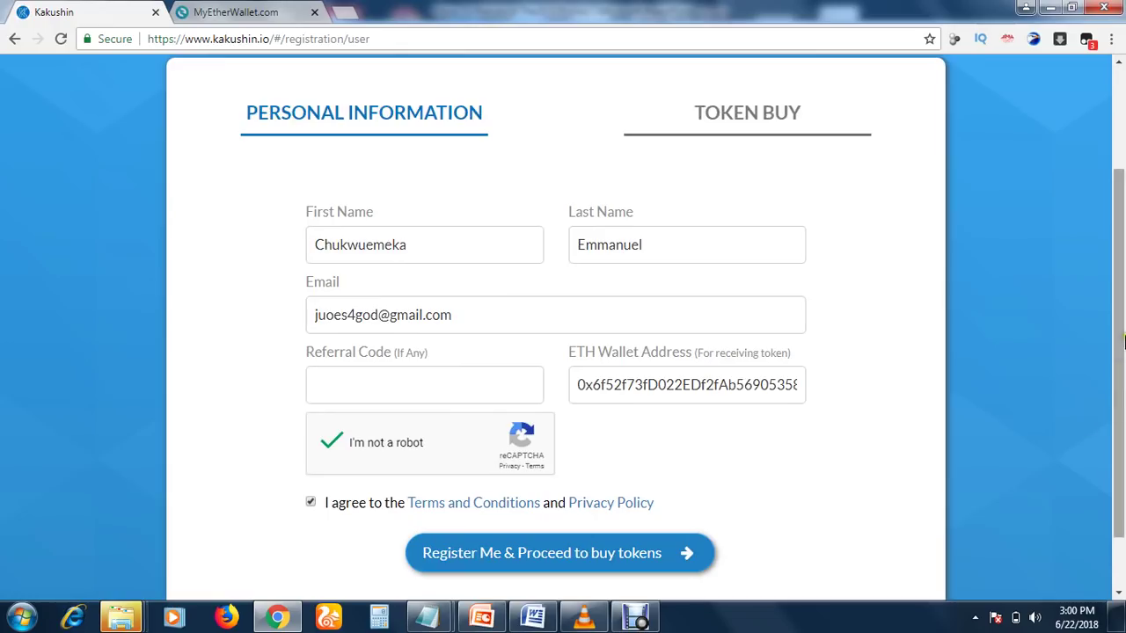
scroll(1121, 404, "down", 1)
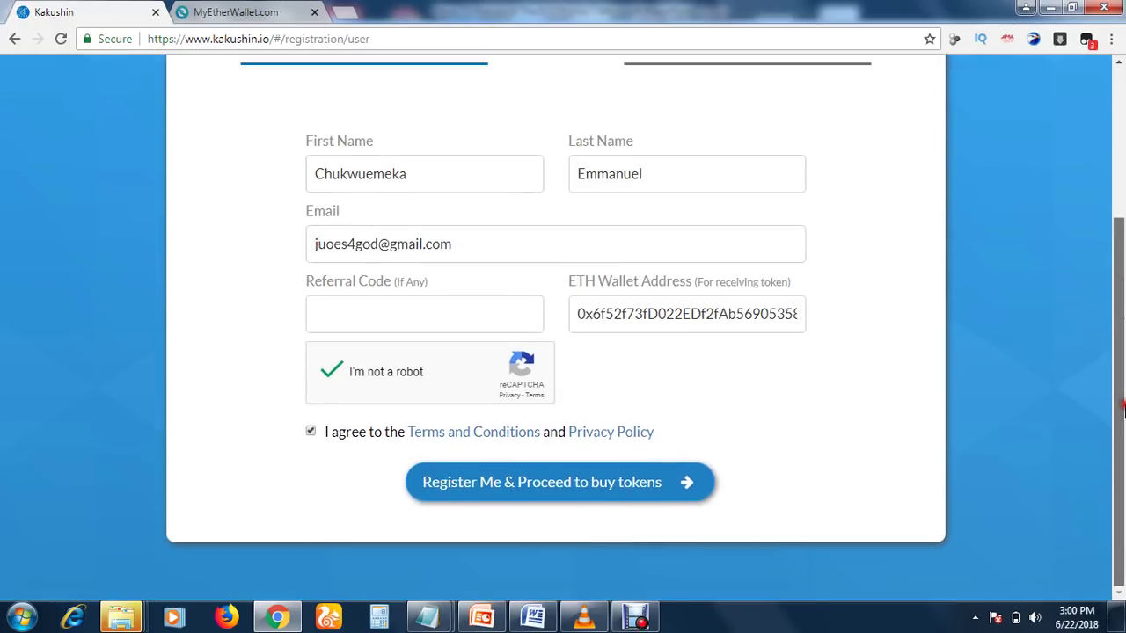
Register and proceed to the Token Buy form with its payment QR code
left_click(519, 498)
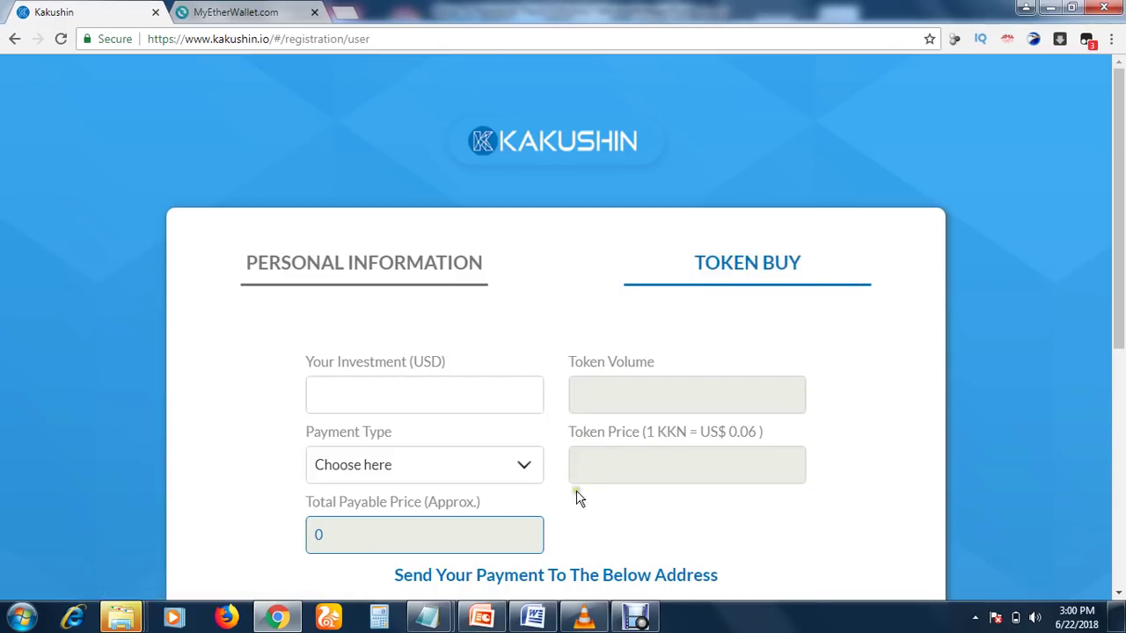
left_click_drag(1119, 317, 1118, 385)
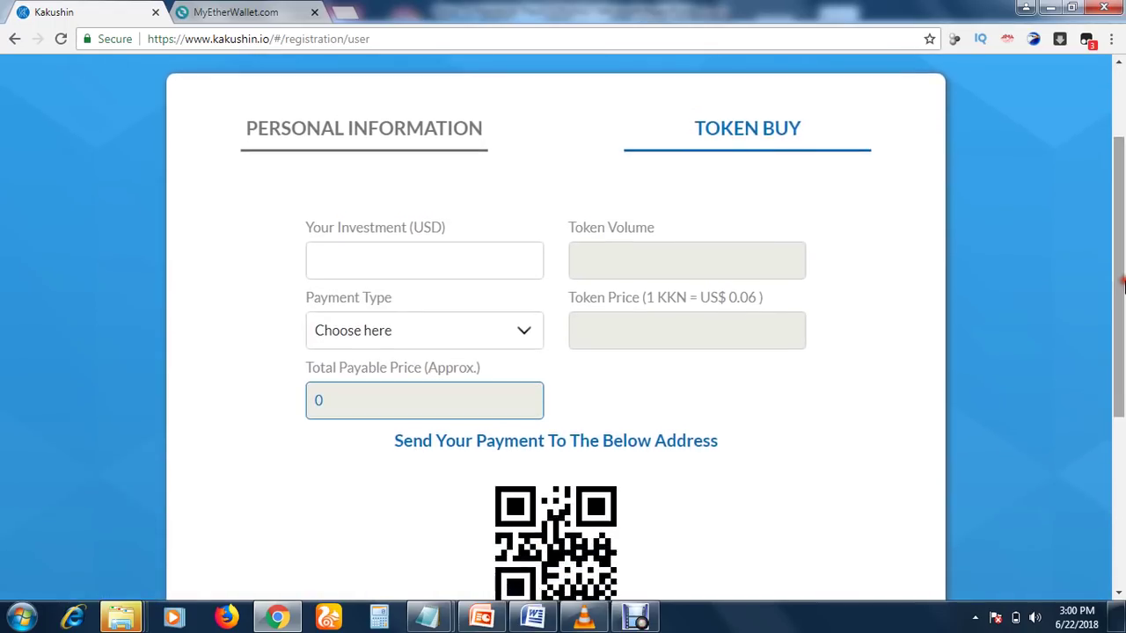
left_click(576, 181)
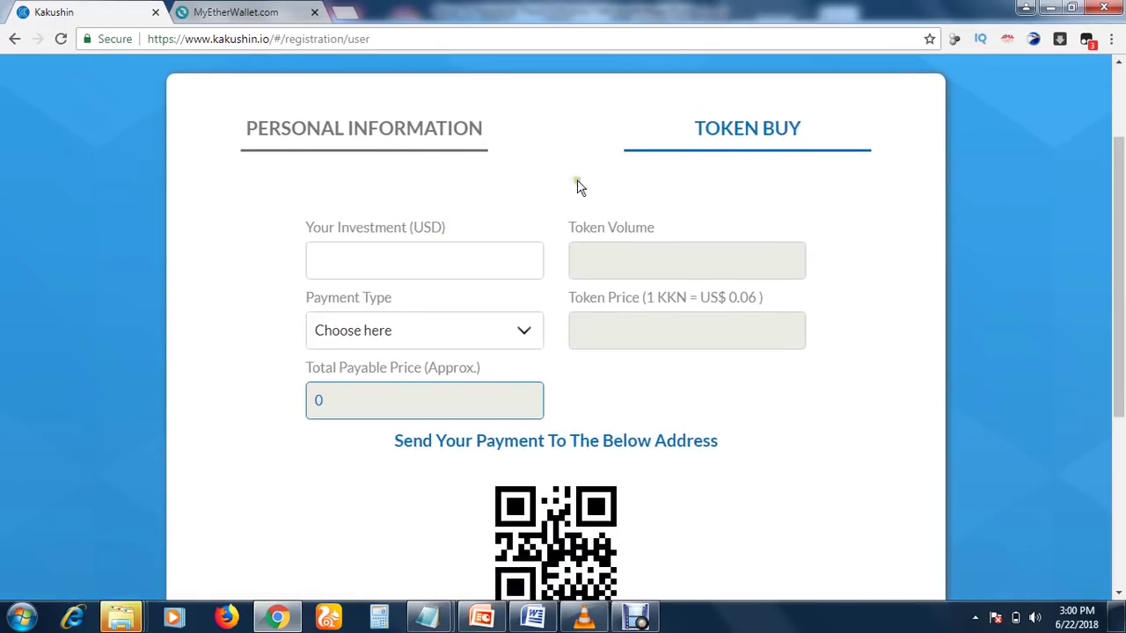
left_click(343, 260)
left_click(377, 265)
left_click(605, 320)
left_click(351, 16)
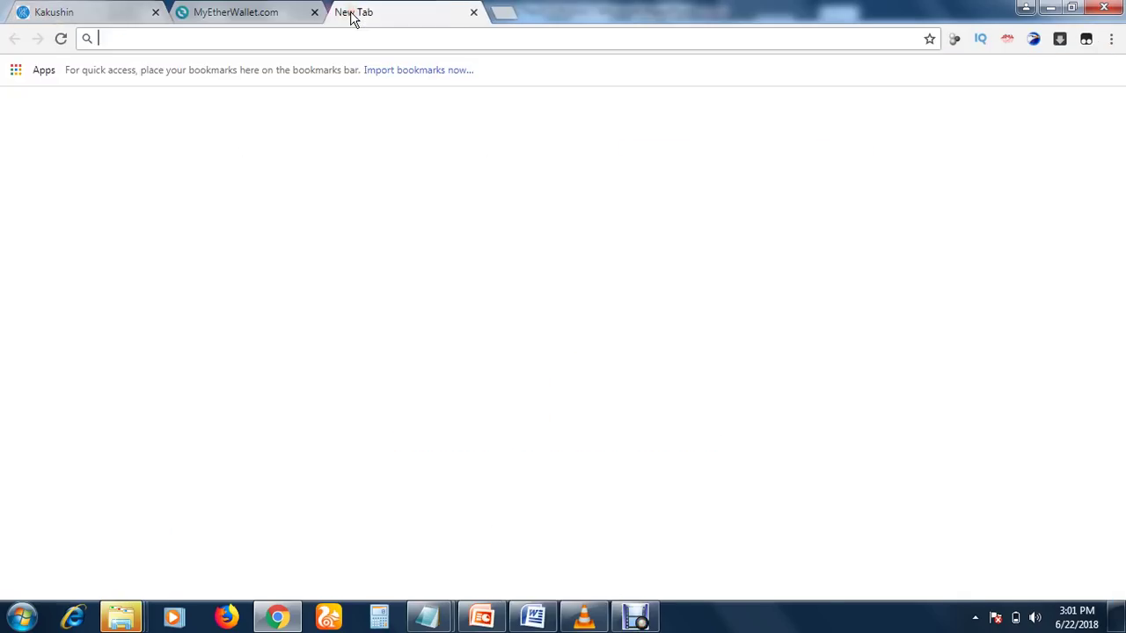
type("www.")
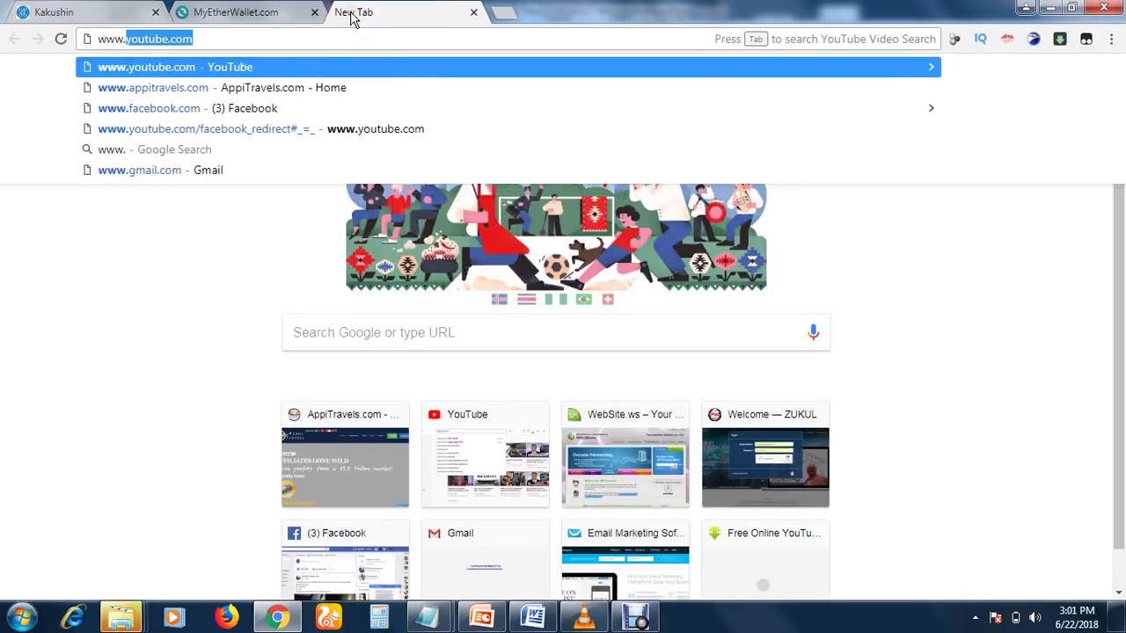
type("g")
key("Return")
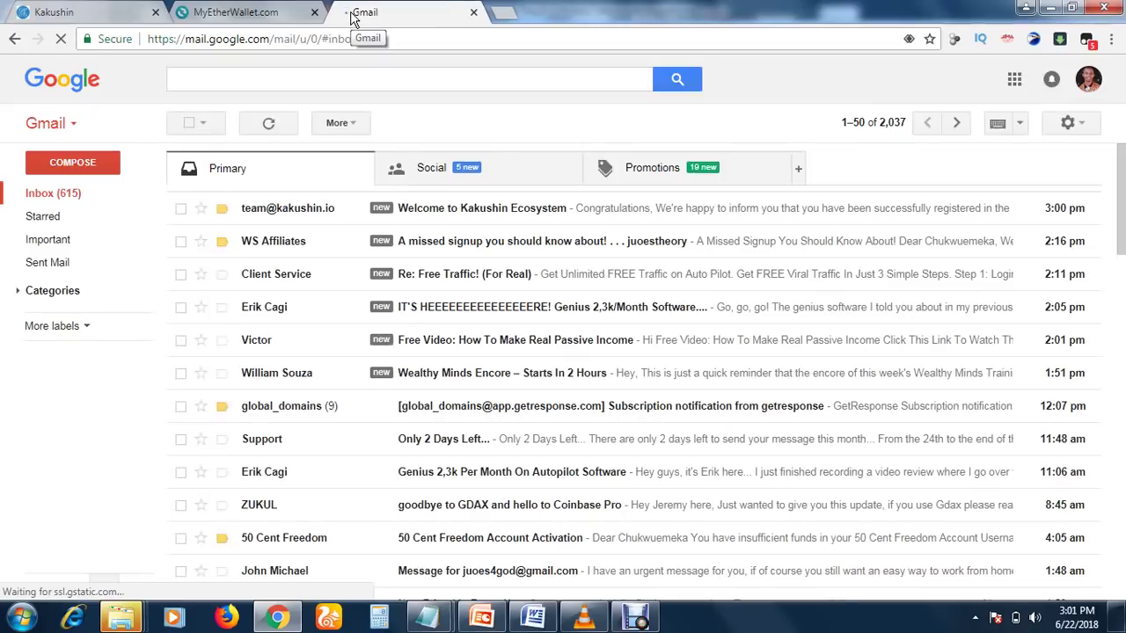
Open the 'Welcome to Kakushin Ecosystem' email, highlight its referral link, and return to Kakushin
left_click(415, 215)
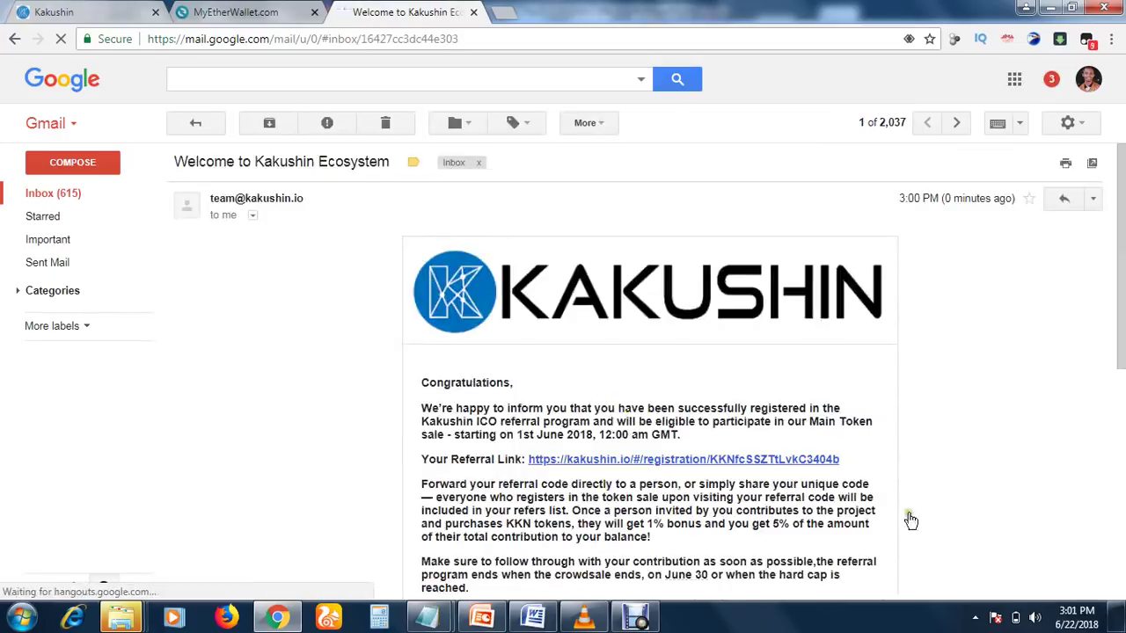
scroll(1122, 359, "down", 1)
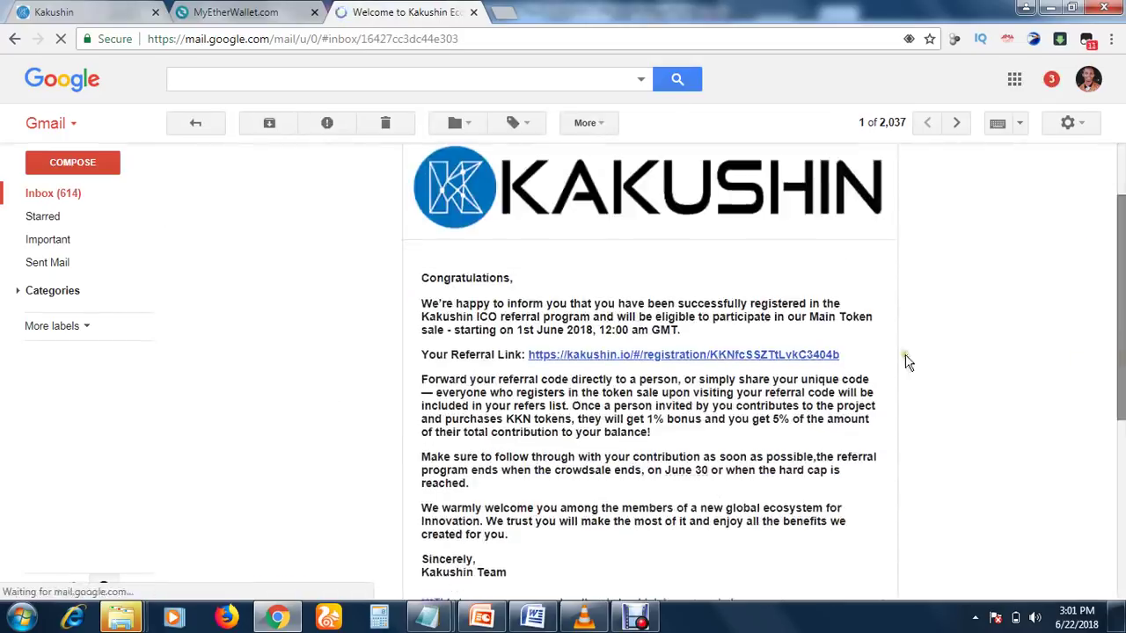
left_click_drag(842, 354, 527, 354)
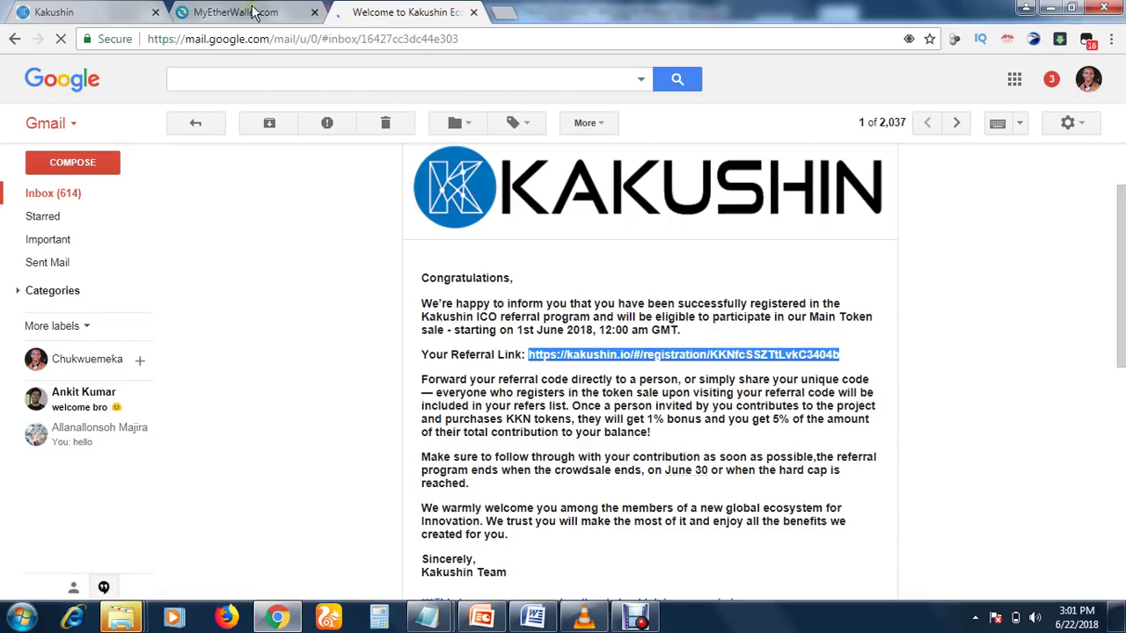
left_click(94, 8)
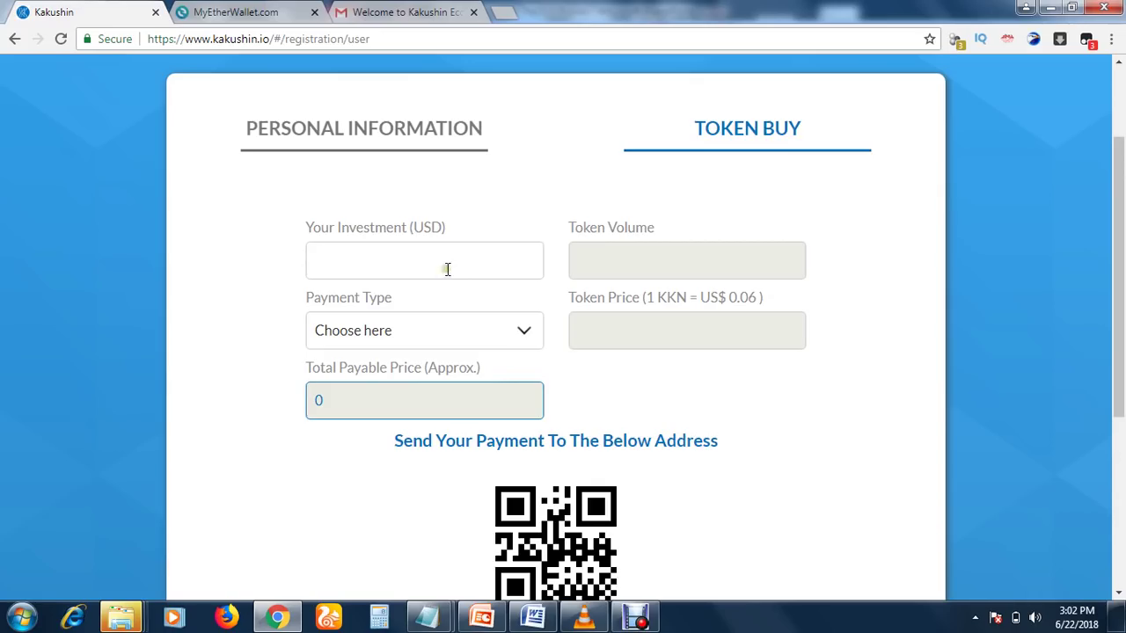
Enter 10 USD as Your Investment so the Token Volume shows 166
scroll(1068, 314, "down", 1)
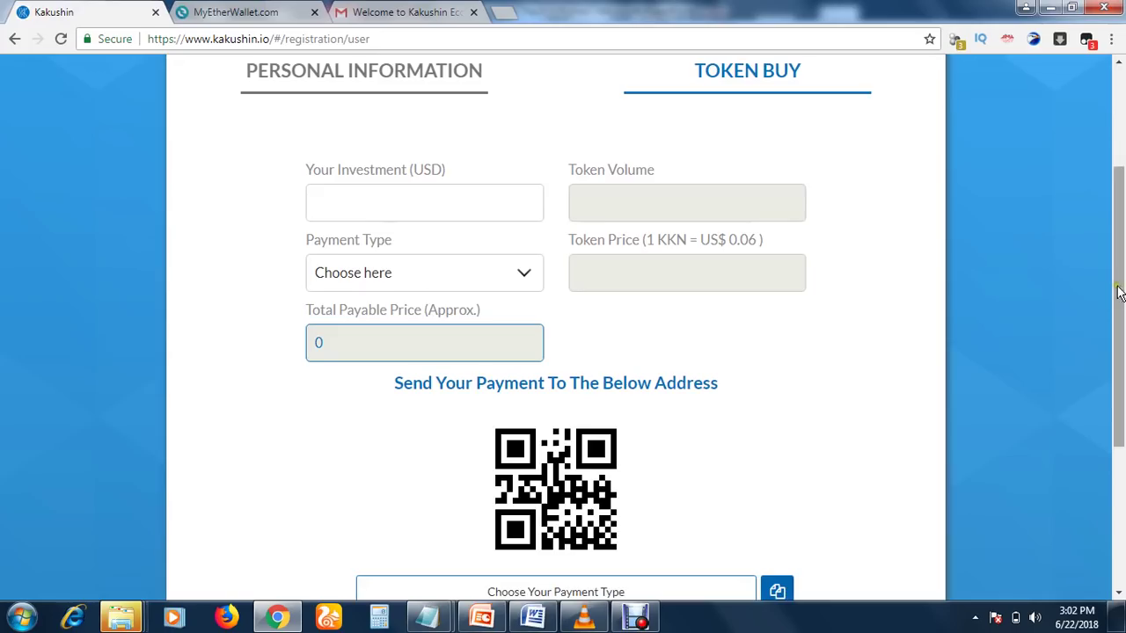
scroll(1115, 263, "up", 1)
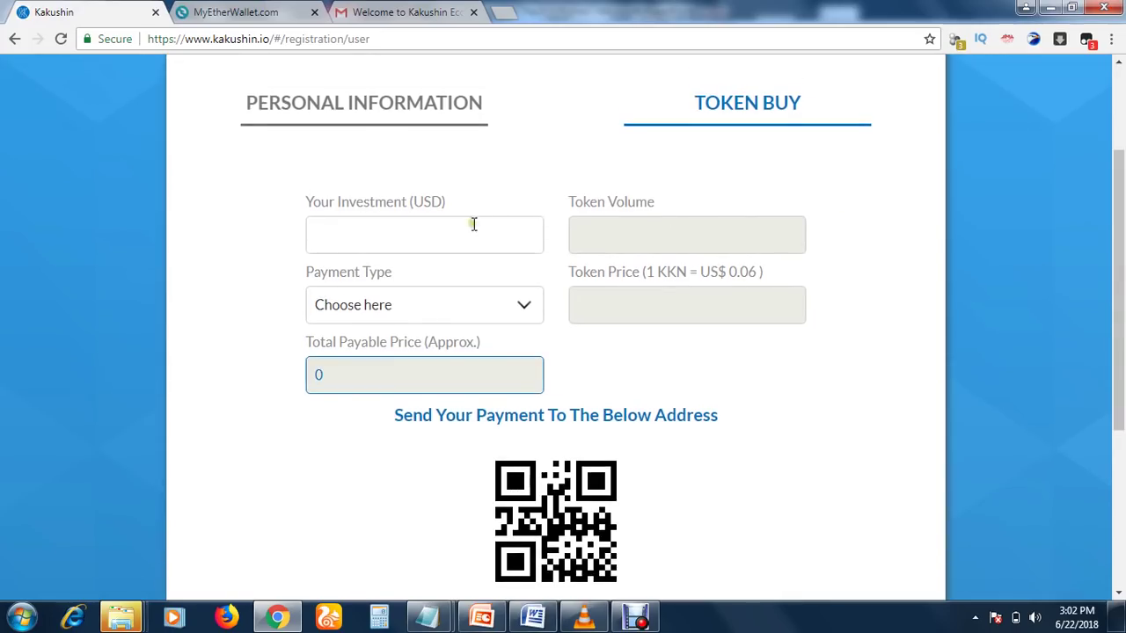
left_click(449, 241)
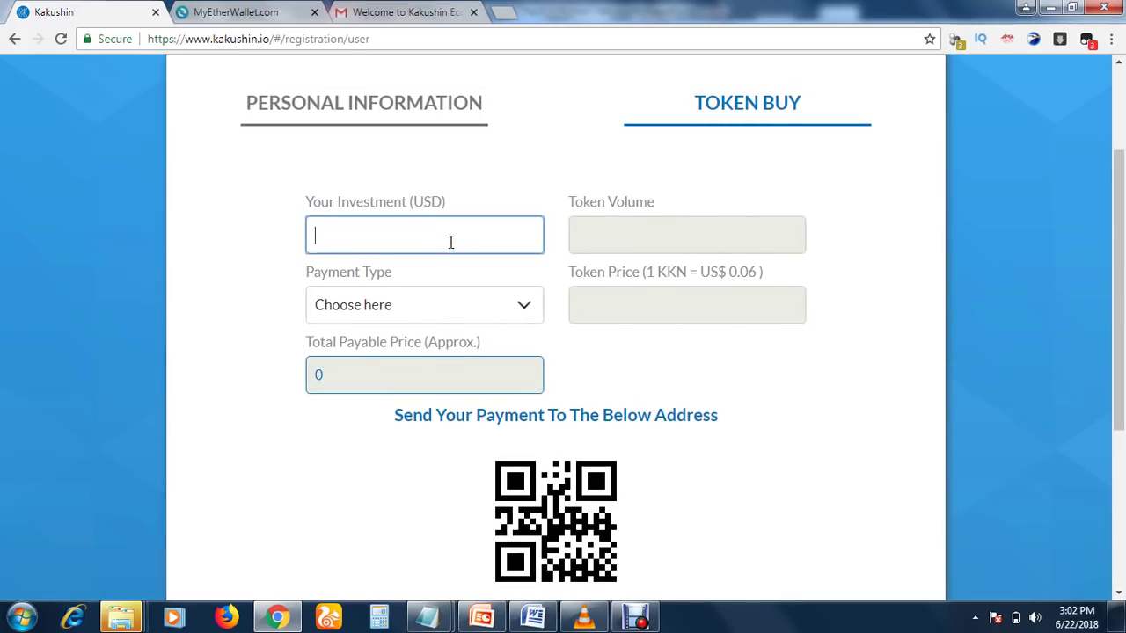
type("10")
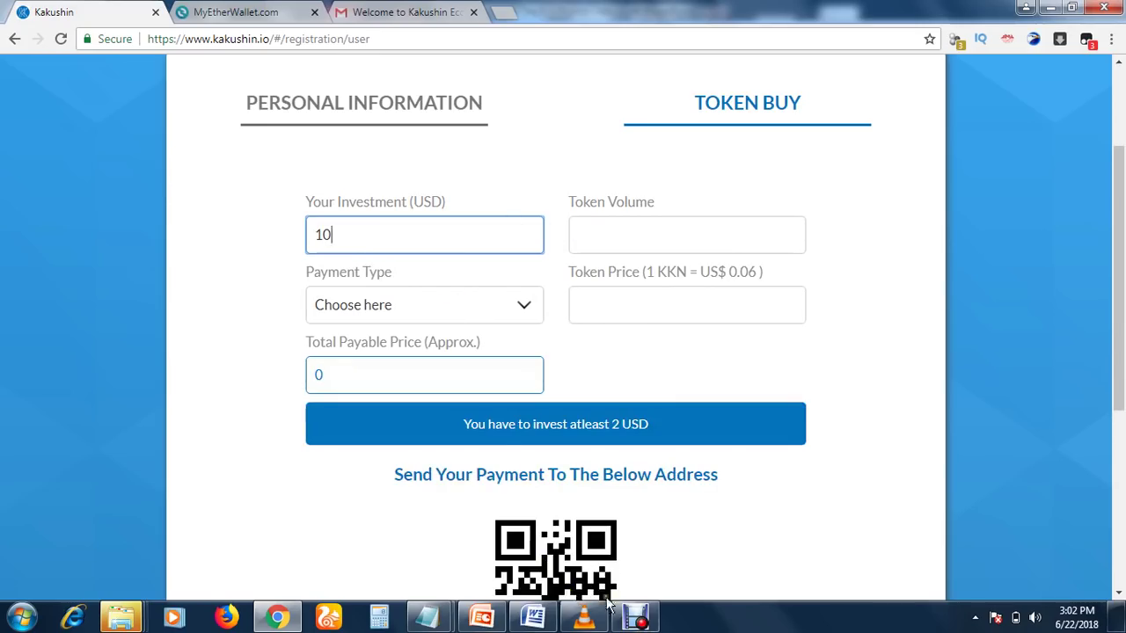
left_click(635, 617)
left_click(392, 477)
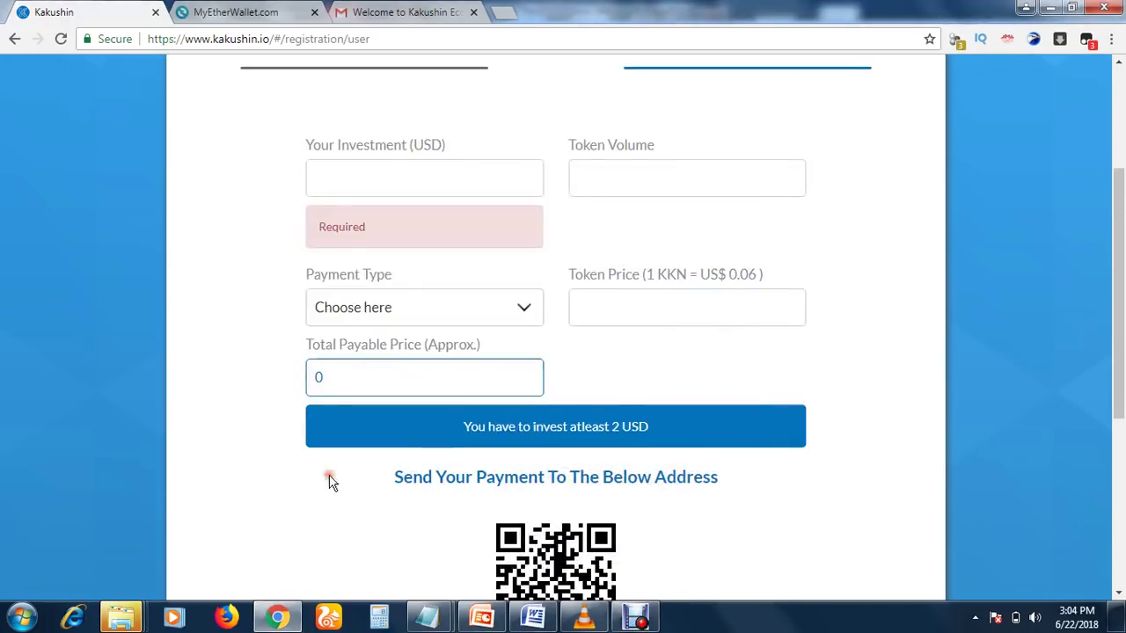
scroll(743, 164, "up", 2)
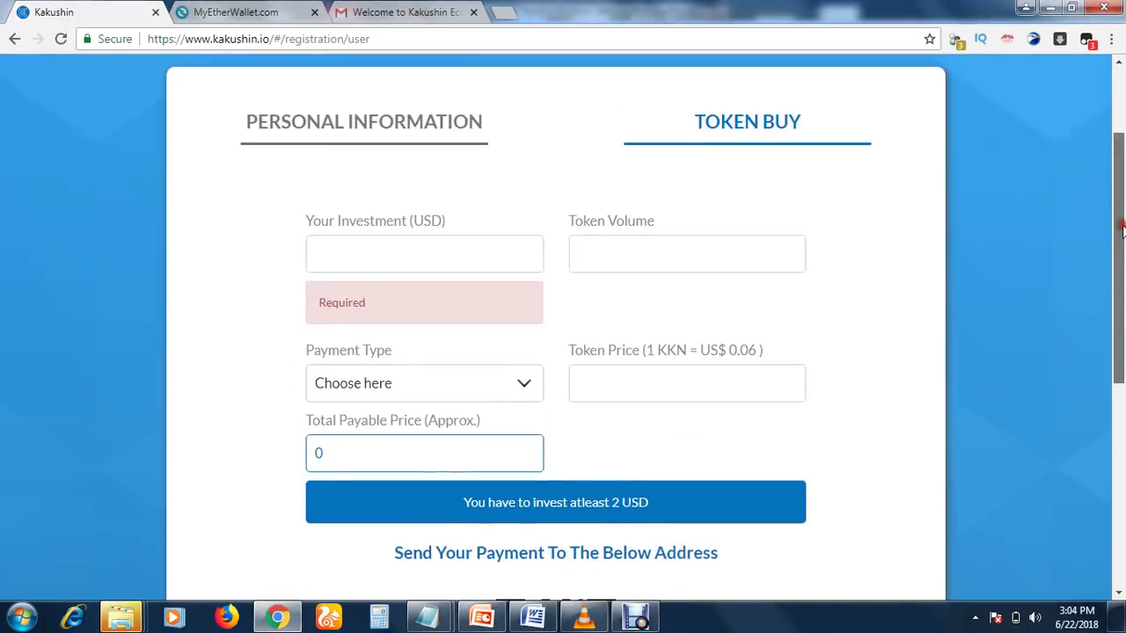
left_click(523, 274)
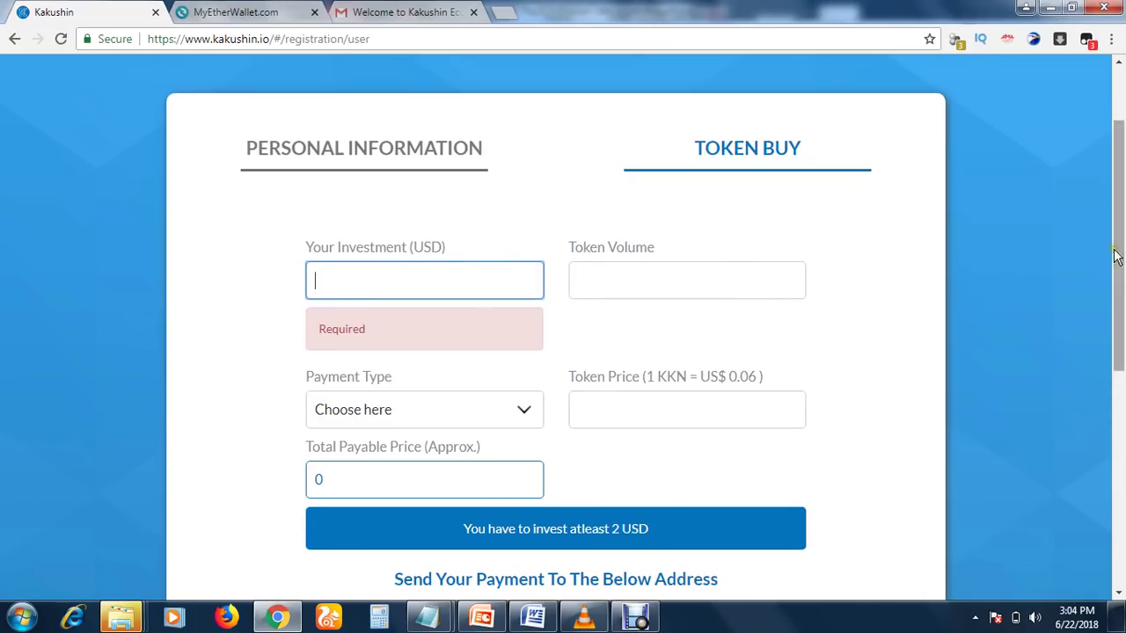
left_click_drag(1122, 246, 1122, 260)
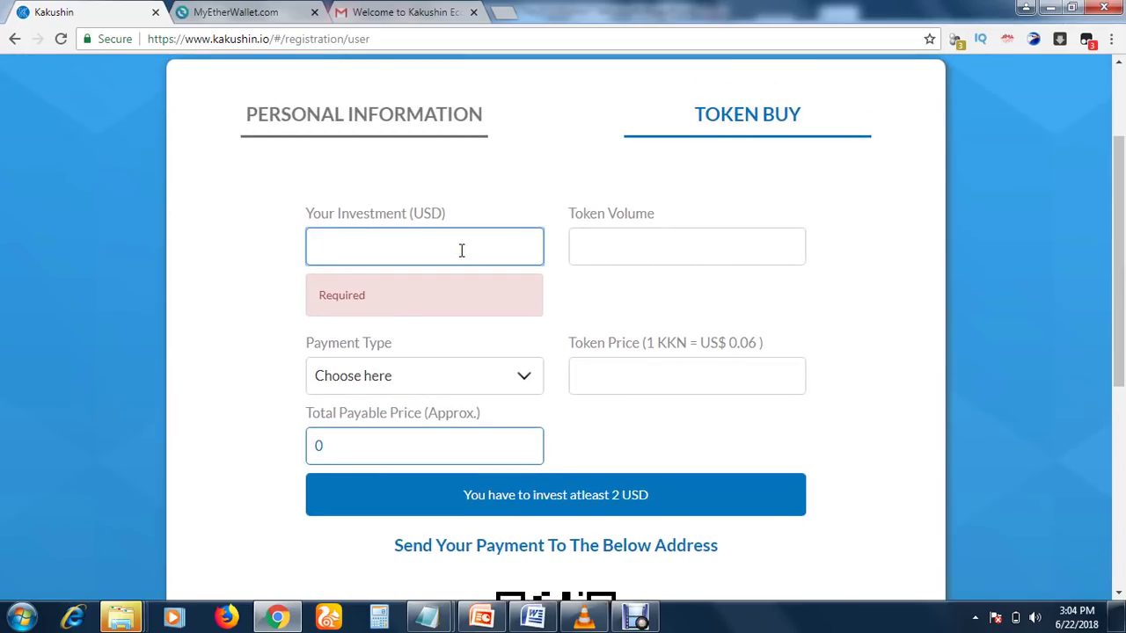
type("10")
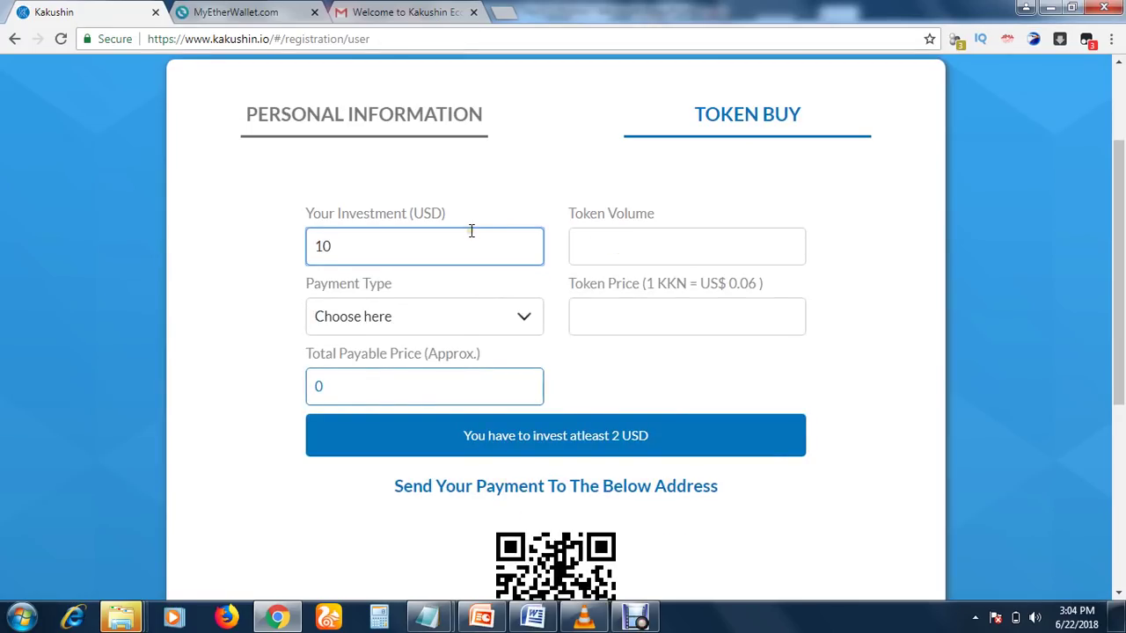
type("00")
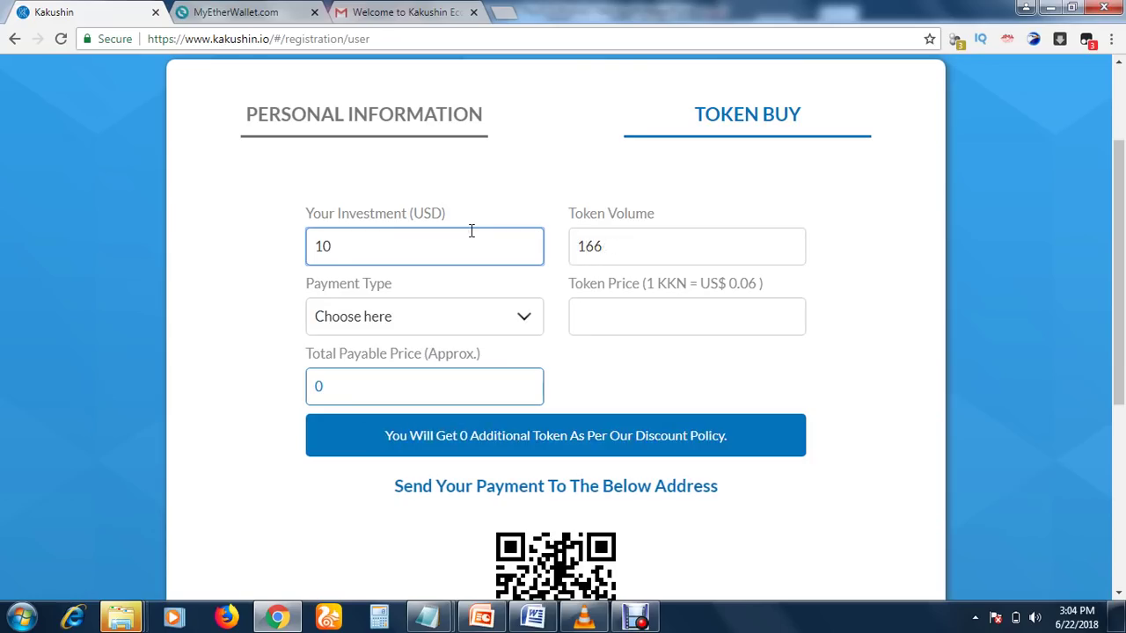
type("00")
Choose ETH as the payment type, showing 0.02109 ETH payable and the deposit address
left_click(417, 250)
left_click(428, 327)
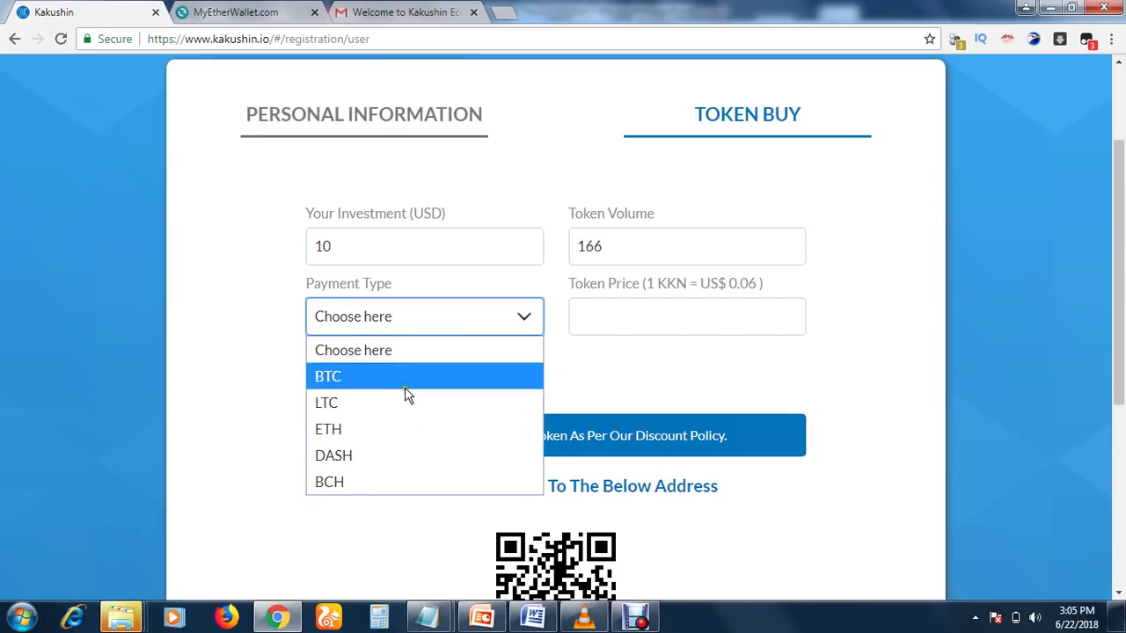
left_click(381, 429)
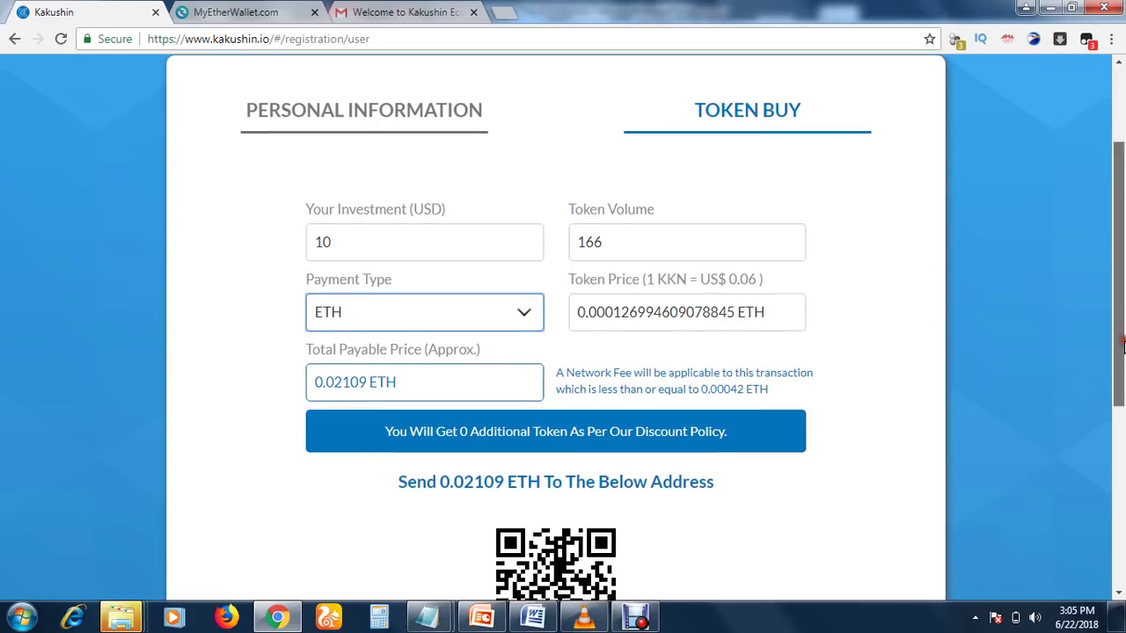
left_click_drag(1118, 345, 1124, 403)
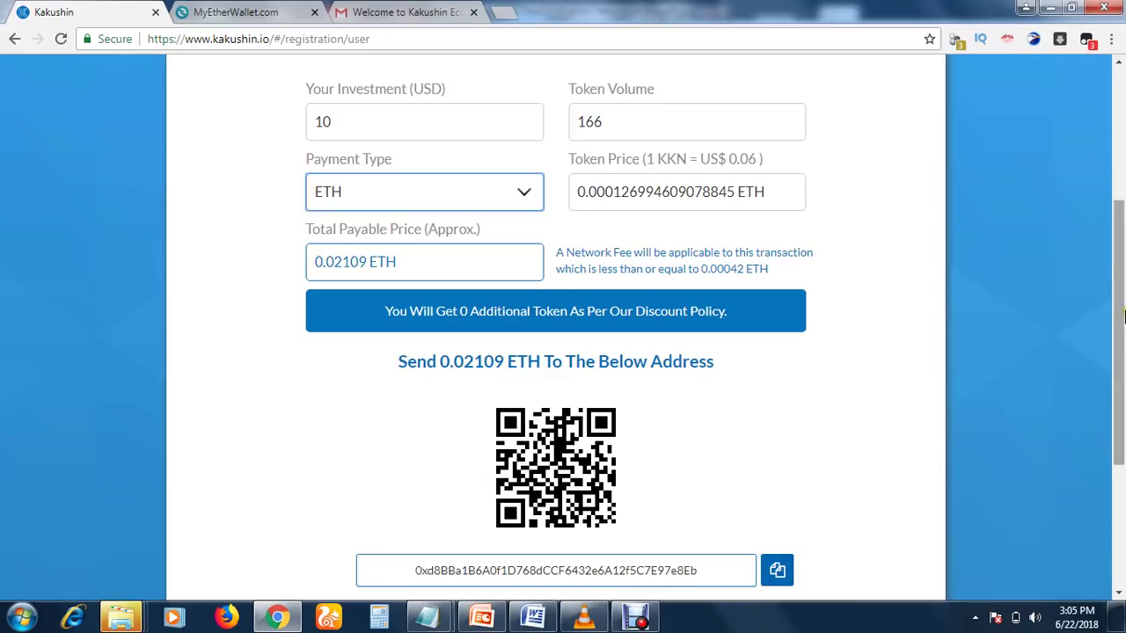
left_click_drag(1122, 314, 1121, 337)
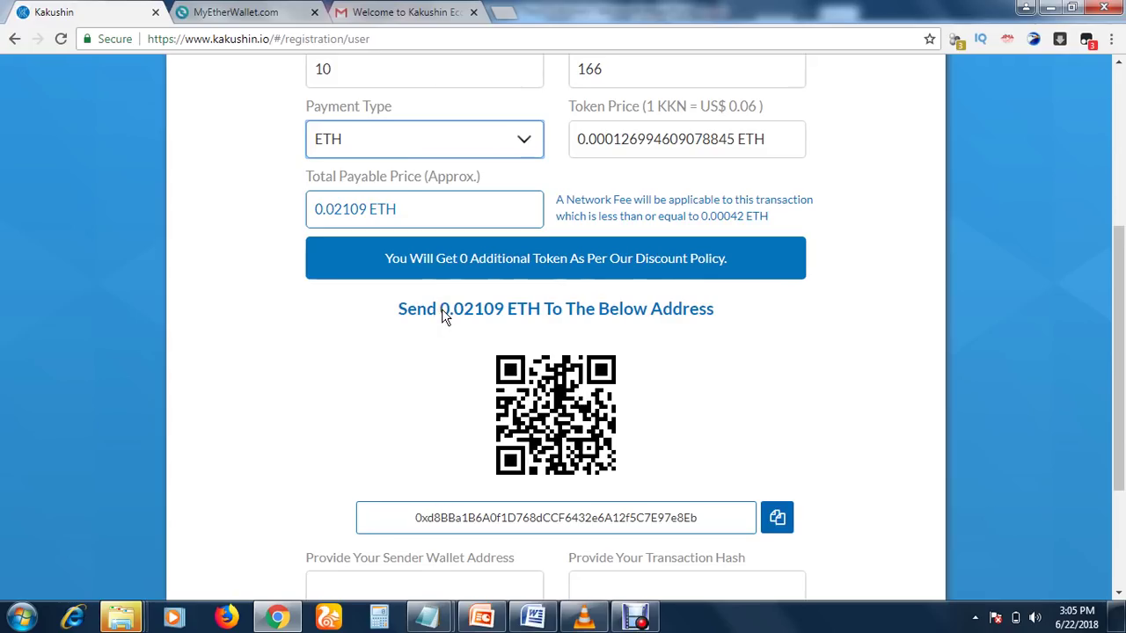
Highlight the 0.02109 amount in the 'Send 0.02109 ETH To The Below Address' heading
left_click(441, 309)
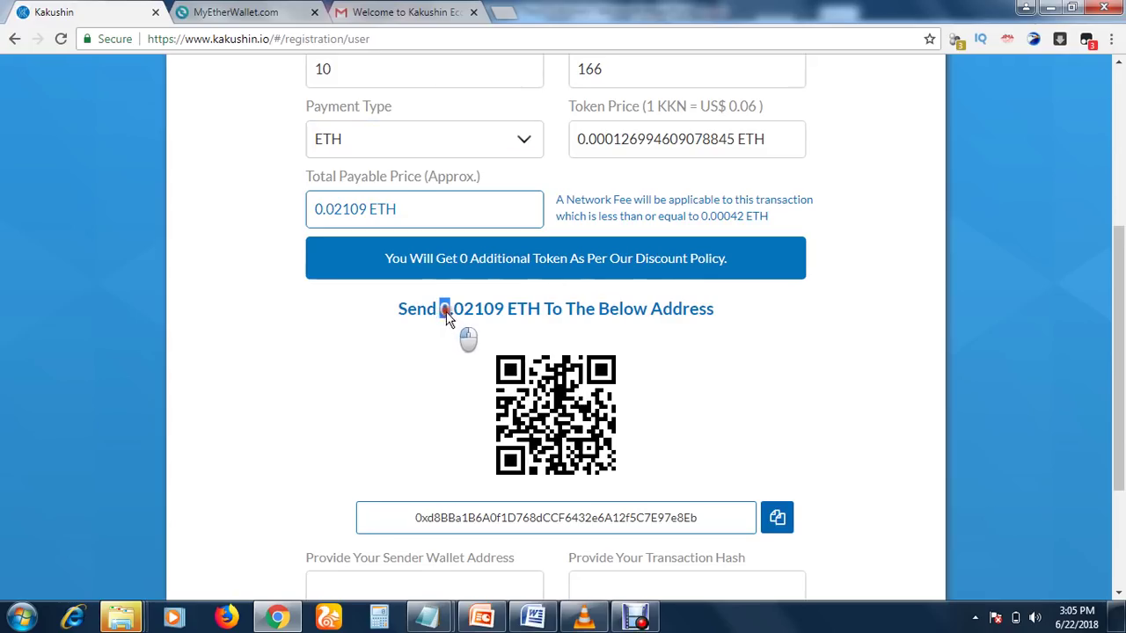
left_click_drag(441, 309, 504, 309)
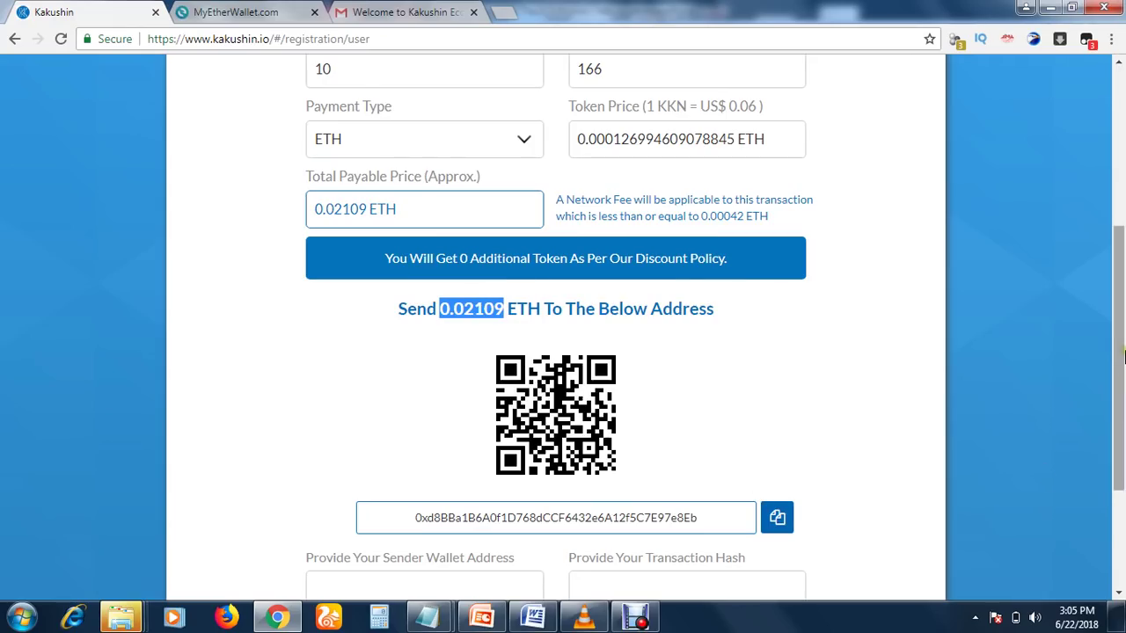
left_click_drag(1119, 357, 1122, 429)
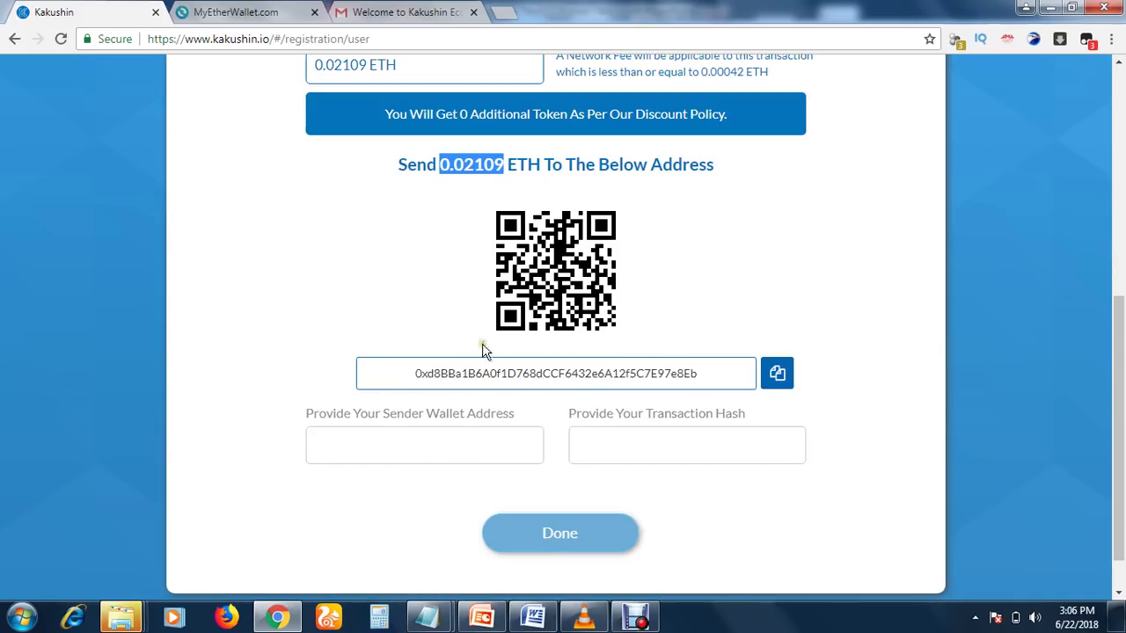
Leave the sender wallet address and transaction hash fields blank so both are flagged Required
left_click(376, 440)
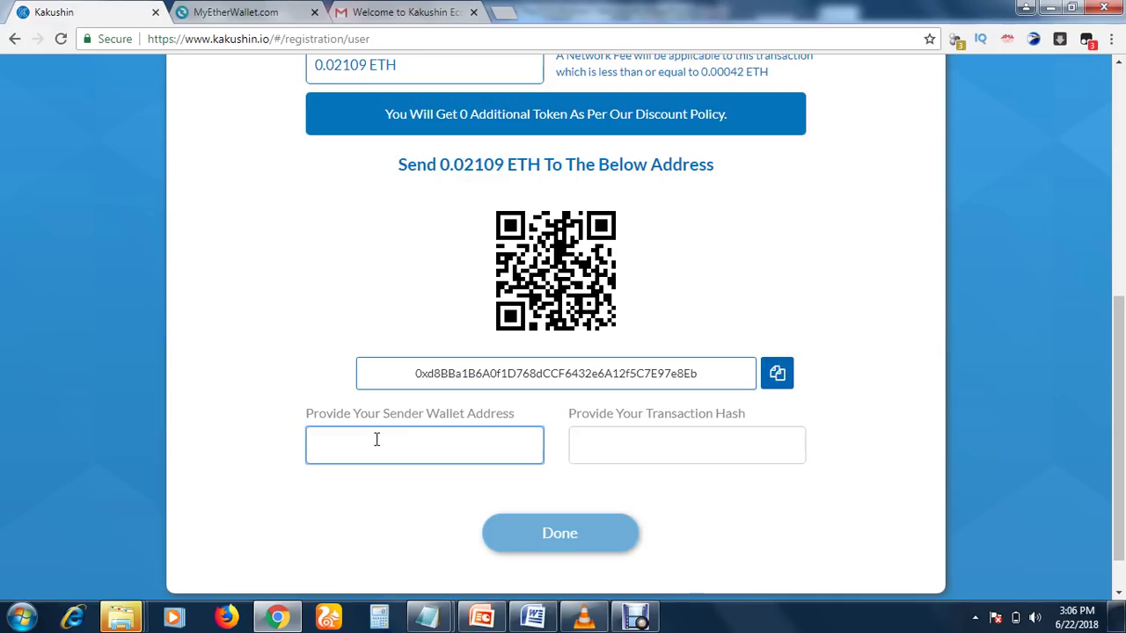
left_click(624, 445)
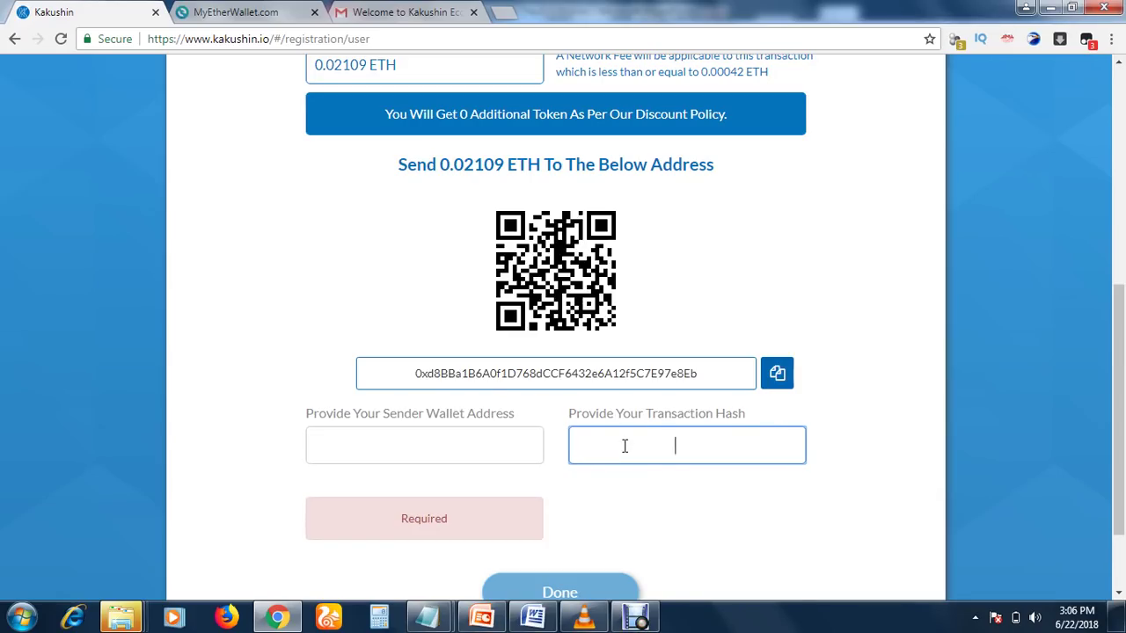
left_click_drag(1121, 316, 1121, 343)
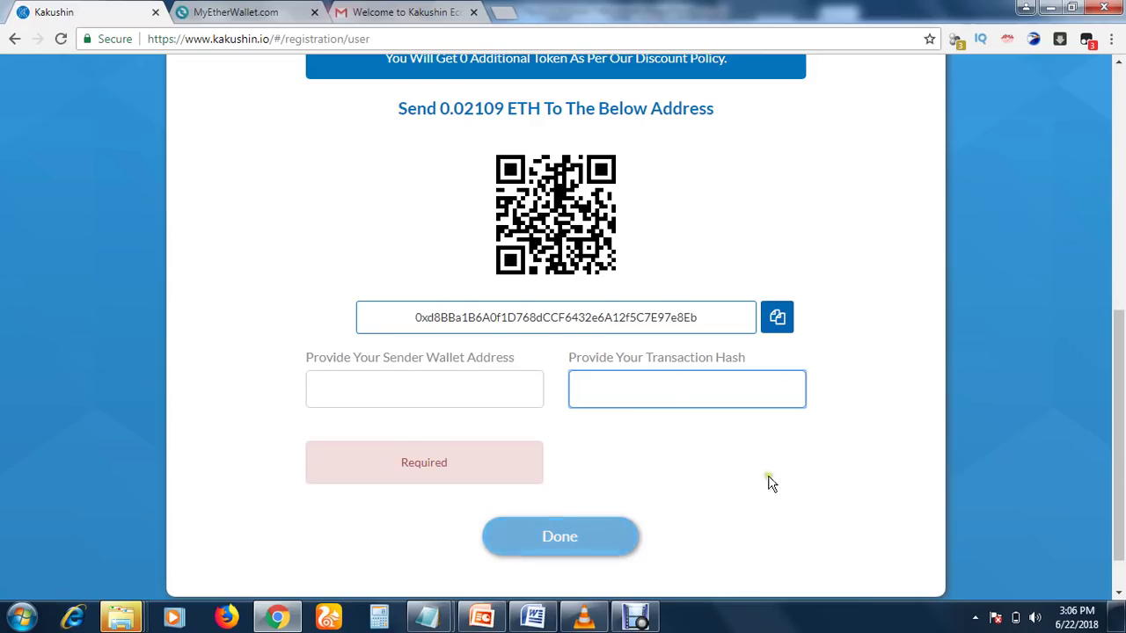
left_click_drag(1120, 380, 1122, 405)
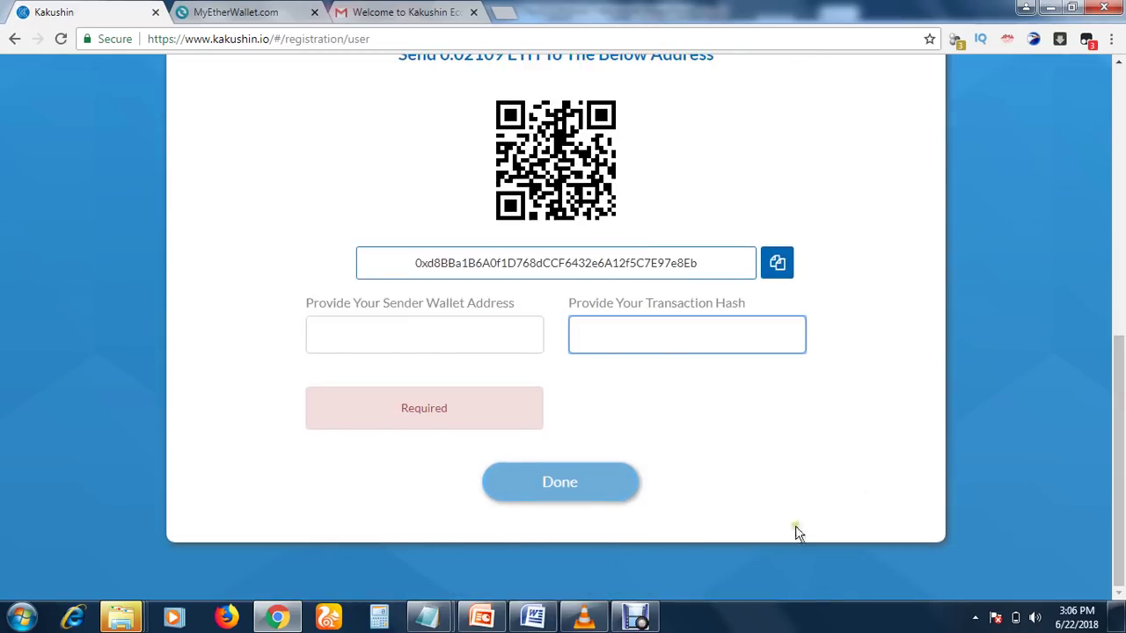
left_click(635, 617)
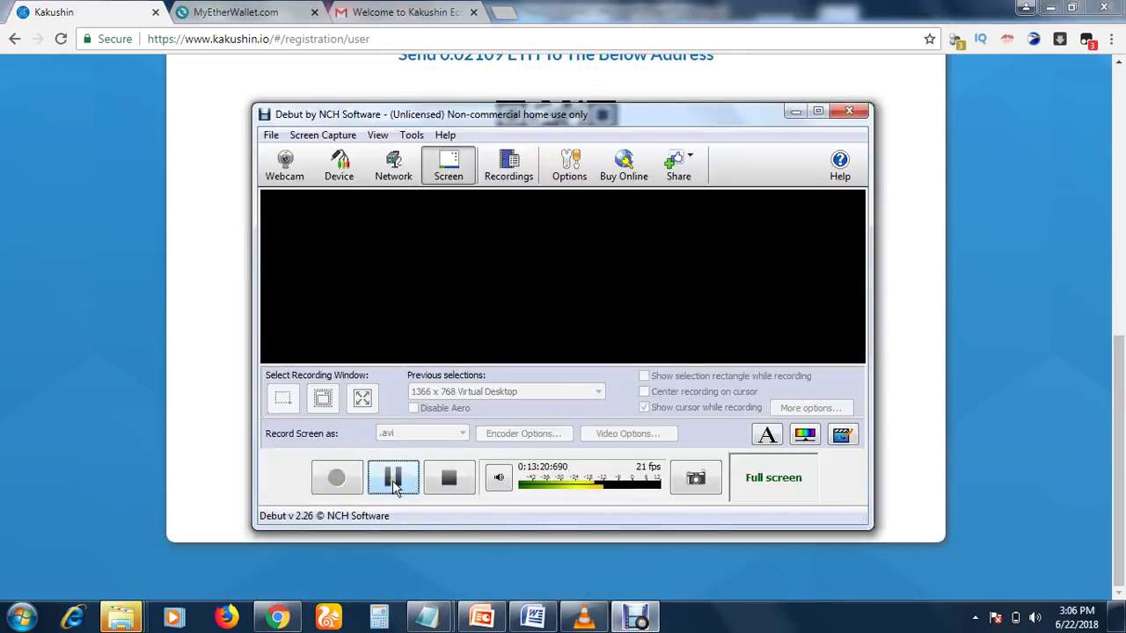
Return to the top of the form, then switch via Gmail to PowerPoint slide 10, 'Time to be practical'
left_click(392, 478)
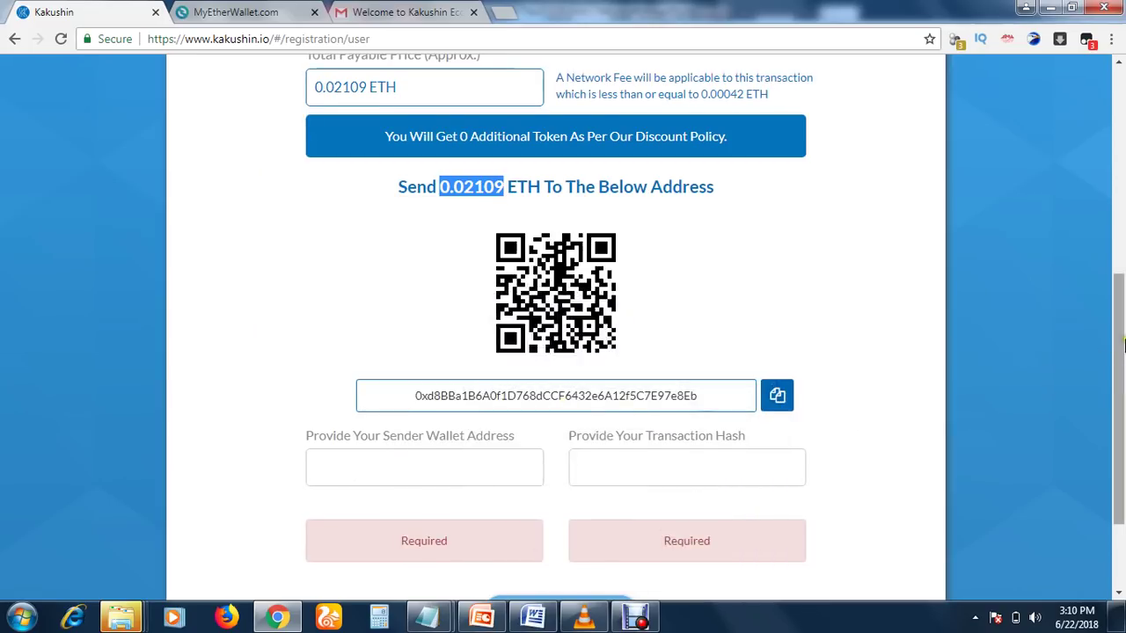
left_click_drag(1122, 339, 1124, 317)
left_click_drag(1123, 272, 1123, 215)
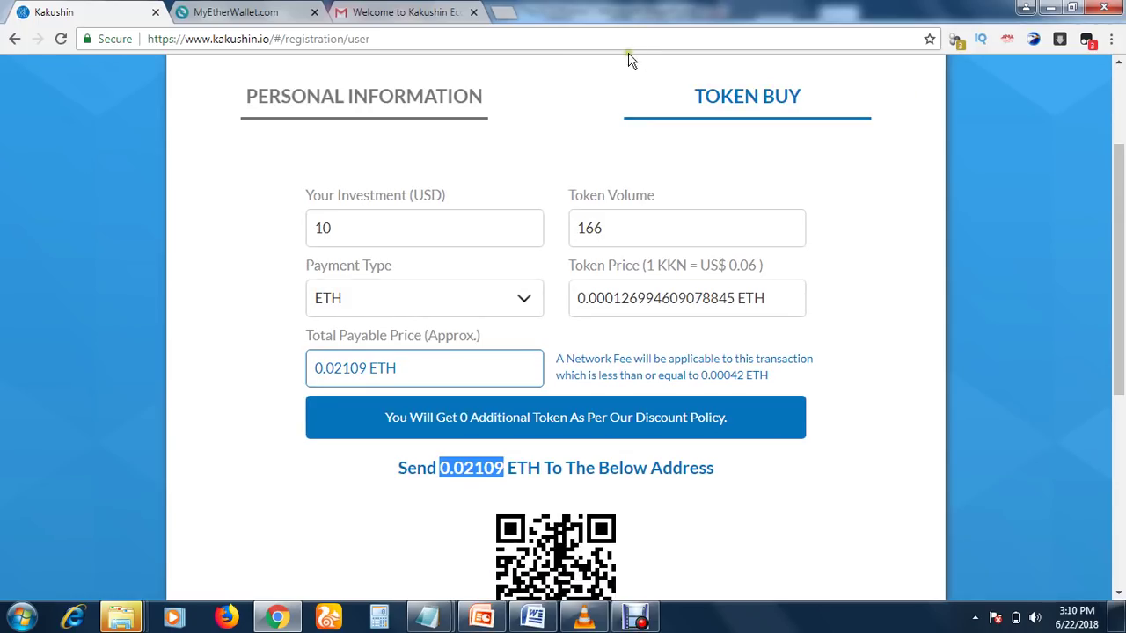
left_click(386, 12)
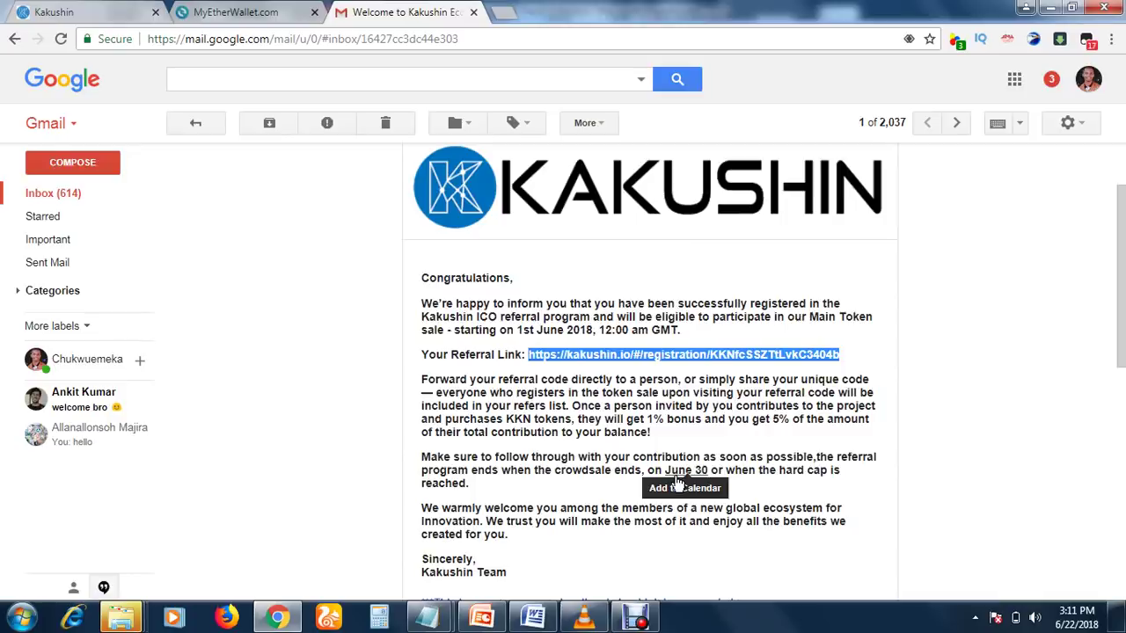
left_click(482, 617)
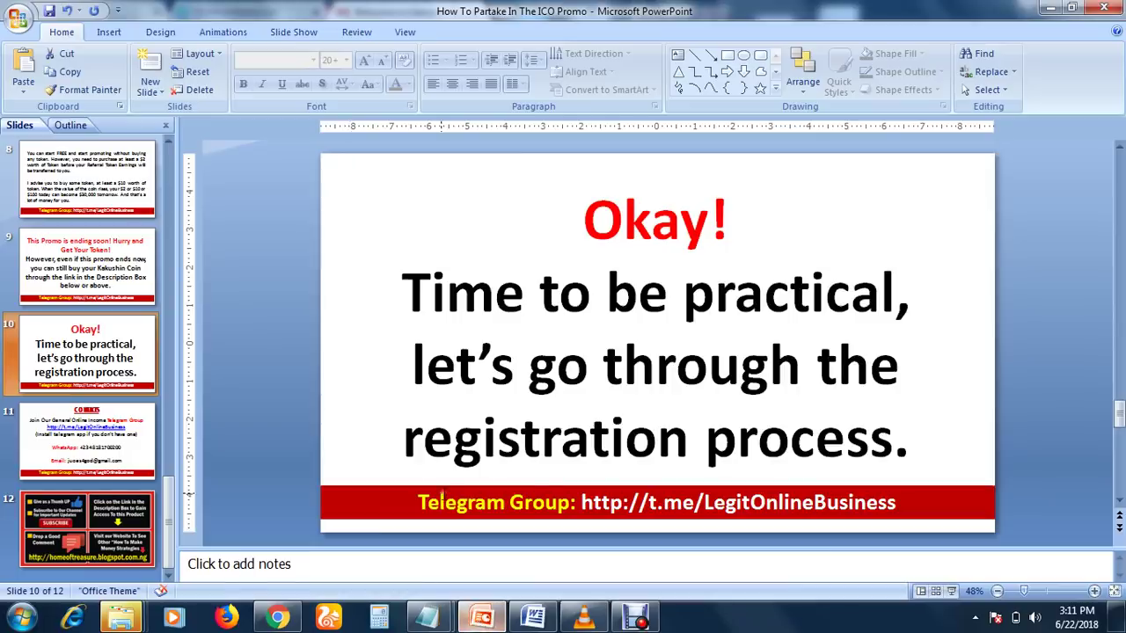